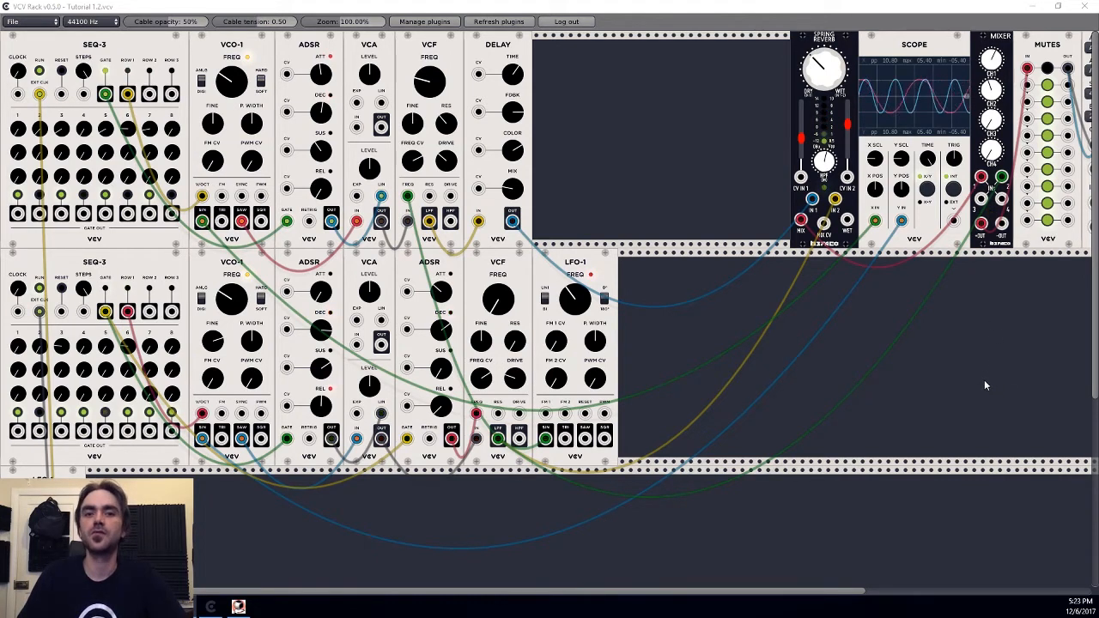
# Open a gap between the top-row VCA and VCF and move the second row's LFO-1 into it.
pyautogui.moveTo(367, 49); pyautogui.dragTo(392, 49)
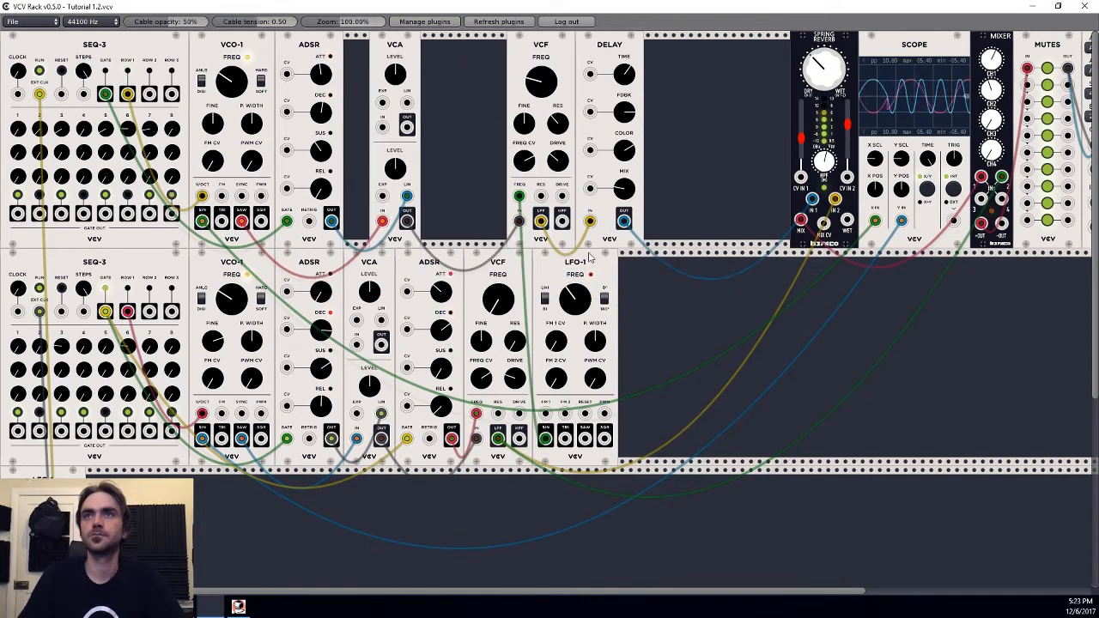
pyautogui.moveTo(458, 173); pyautogui.dragTo(456, 116)
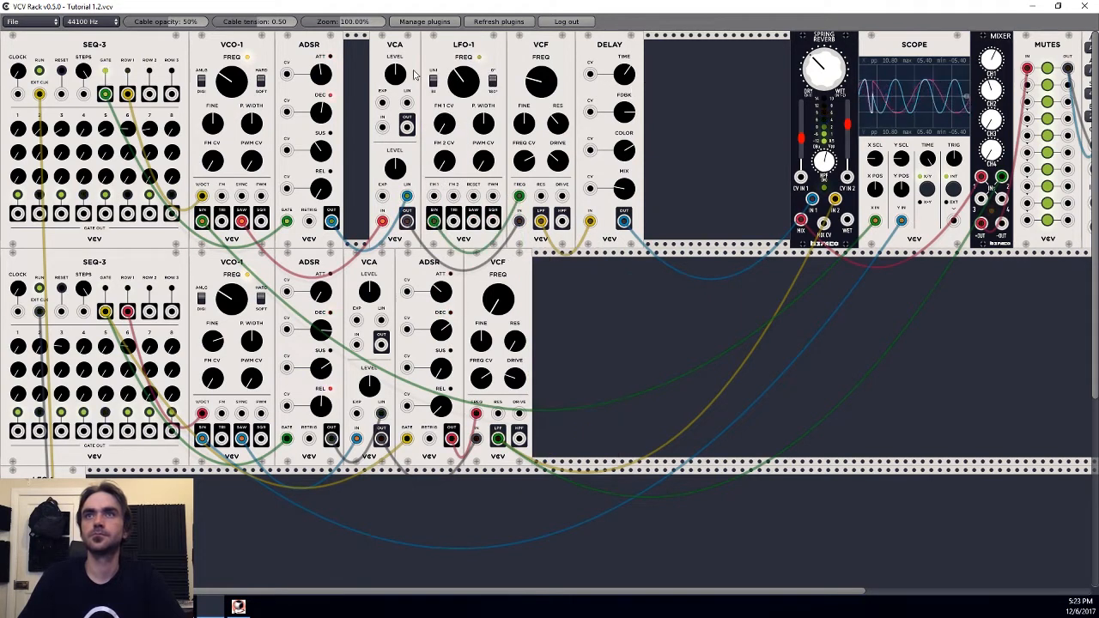
# Shift the top-row modules from SEQ-3 through DELAY to the right, opening space at the start of the row.
pyautogui.moveTo(632, 44); pyautogui.dragTo(678, 48)
pyautogui.moveTo(515, 45); pyautogui.dragTo(566, 45)
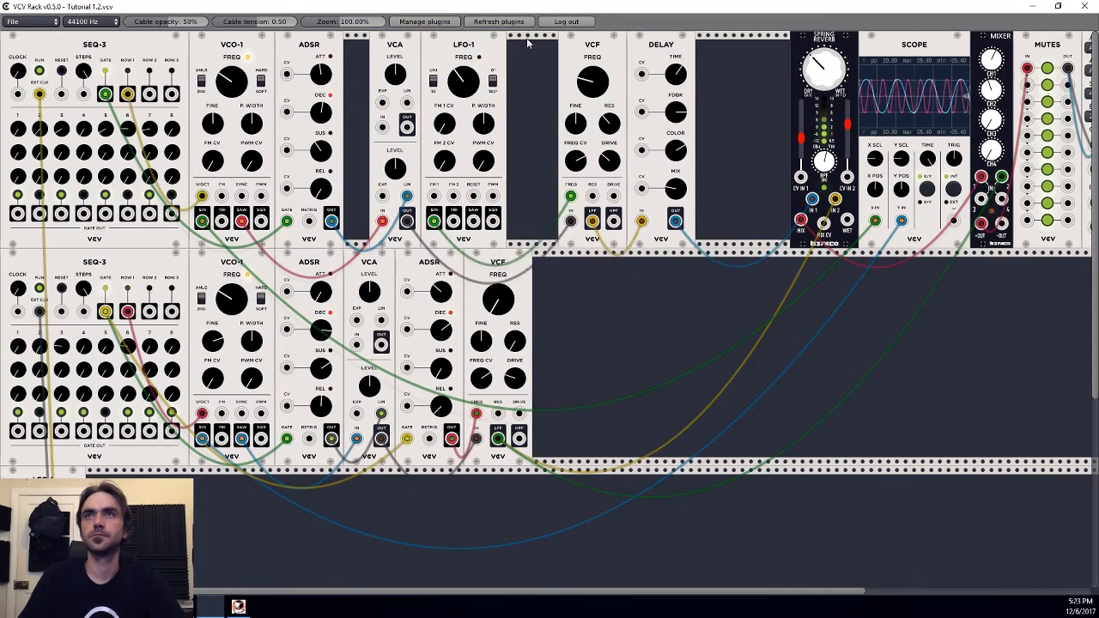
pyautogui.moveTo(496, 48); pyautogui.dragTo(547, 47)
pyautogui.moveTo(395, 47); pyautogui.dragTo(447, 48)
pyautogui.moveTo(309, 47); pyautogui.dragTo(386, 47)
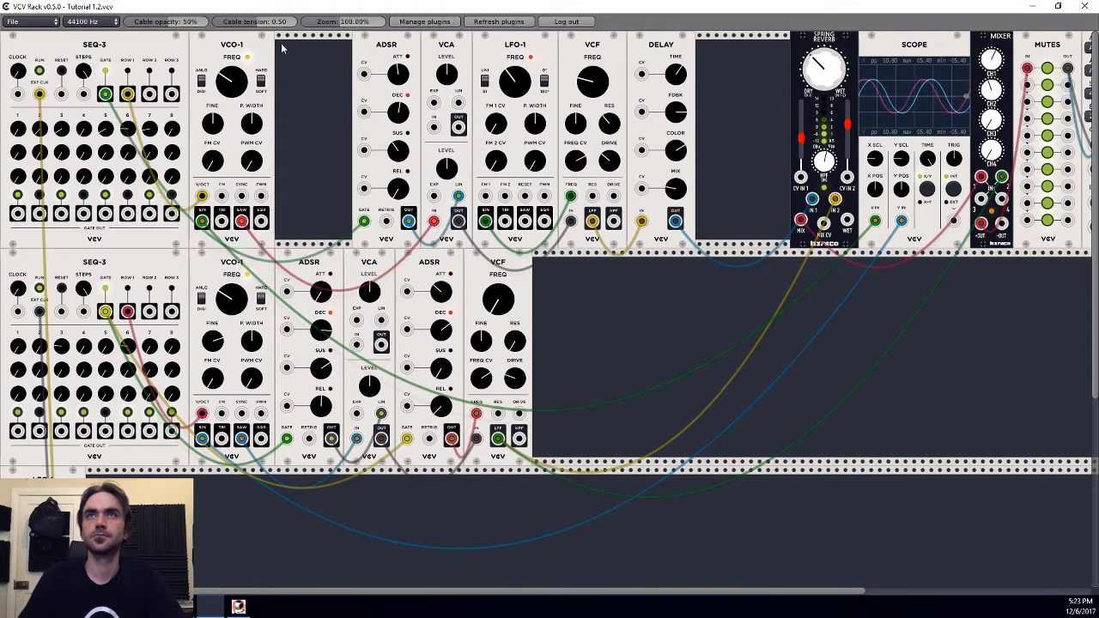
pyautogui.moveTo(231, 47); pyautogui.dragTo(309, 47)
pyautogui.moveTo(138, 40); pyautogui.dragTo(215, 40)
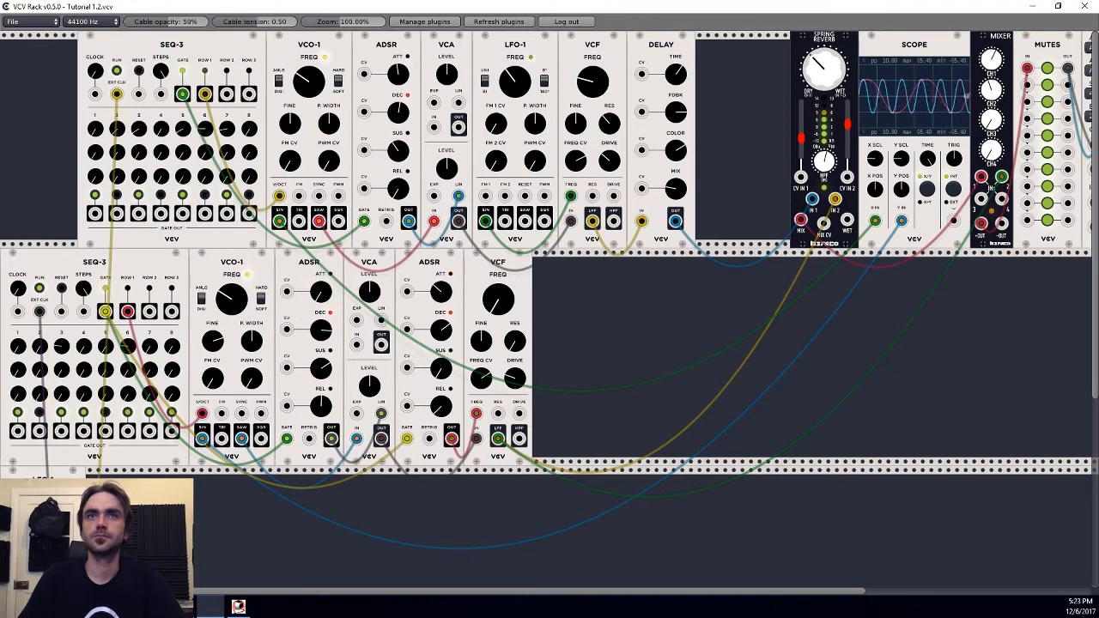
# Widen the space at the start of the top row and place the clock LFO-1 in front of SEQ-3.
pyautogui.moveTo(661, 45); pyautogui.dragTo(695, 45)
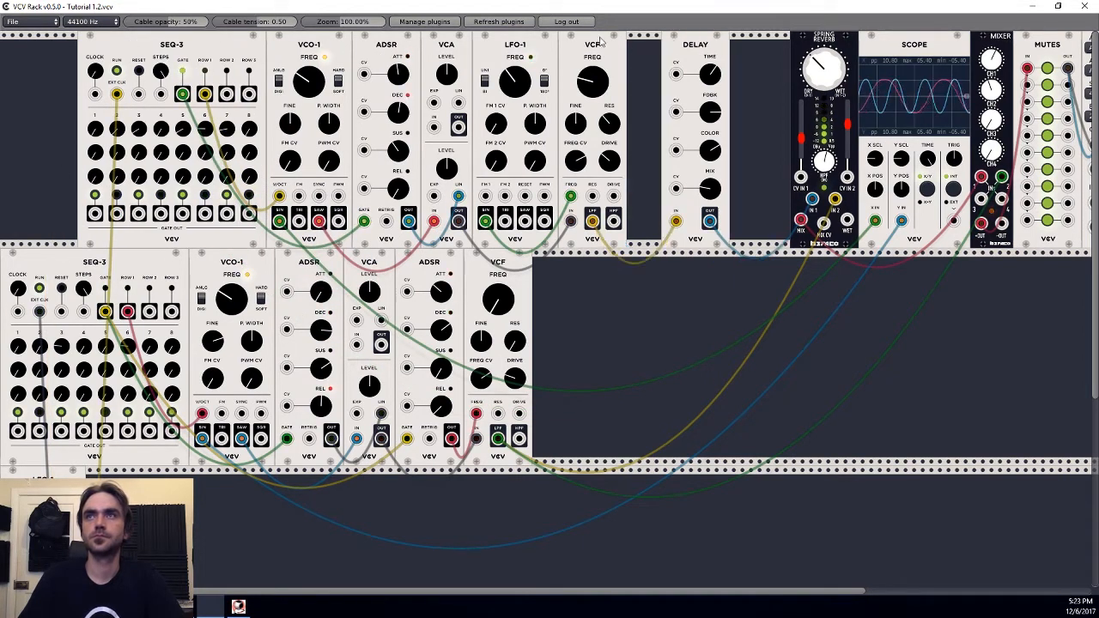
pyautogui.moveTo(592, 44); pyautogui.dragTo(627, 45)
pyautogui.moveTo(515, 44); pyautogui.dragTo(550, 45)
pyautogui.moveTo(420, 44); pyautogui.dragTo(446, 45)
pyautogui.moveTo(277, 53)
pyautogui.mouseDown()
pyautogui.moveTo(311, 54)
pyautogui.moveTo(283, 48)
pyautogui.mouseUp()
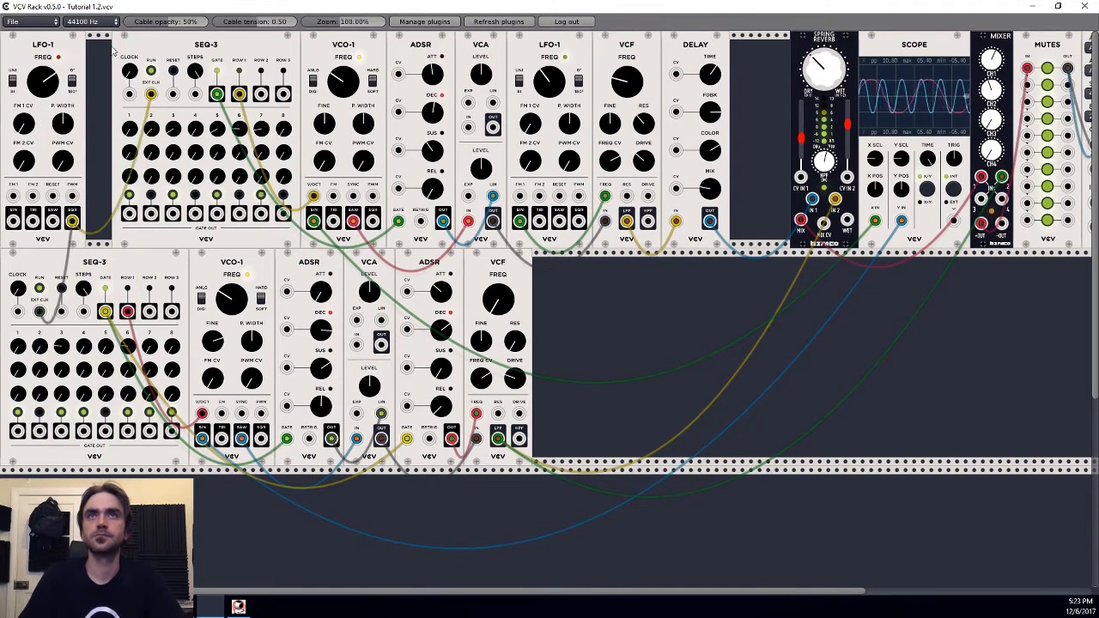
# Close the top-row gaps by packing SEQ-3, VCO-1, ADSR, VCA, LFO-1, VCF and DELAY against the clock LFO-1.
pyautogui.moveTo(170, 42); pyautogui.dragTo(144, 43)
pyautogui.moveTo(343, 45); pyautogui.dragTo(317, 45)
pyautogui.moveTo(421, 44); pyautogui.dragTo(395, 45)
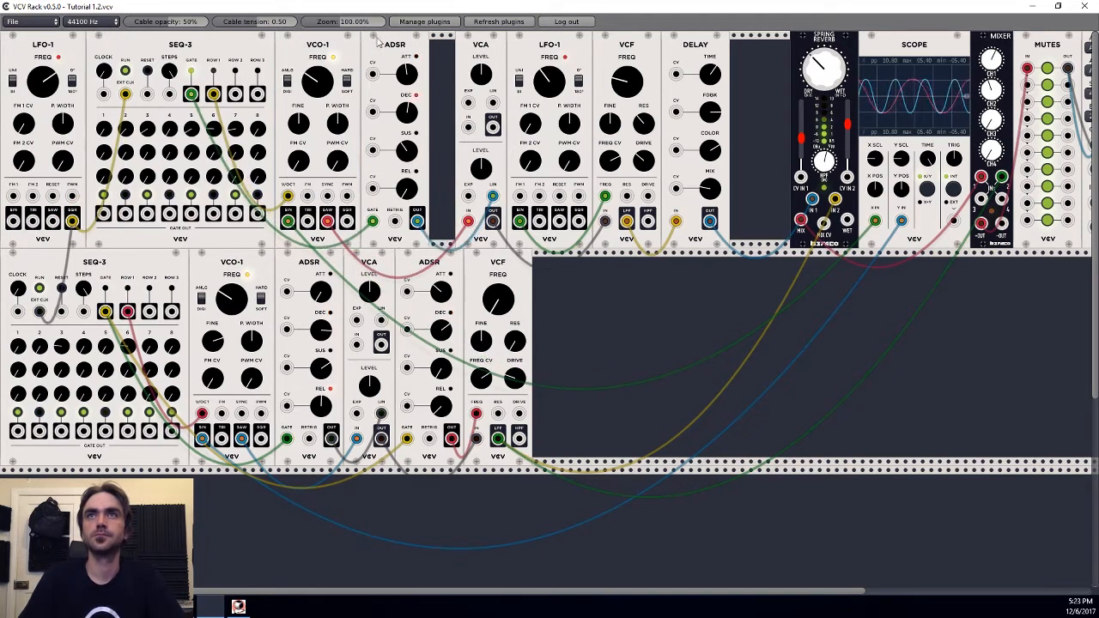
pyautogui.moveTo(489, 43); pyautogui.dragTo(463, 43)
pyautogui.moveTo(566, 45); pyautogui.dragTo(540, 45)
pyautogui.moveTo(618, 45); pyautogui.dragTo(592, 44)
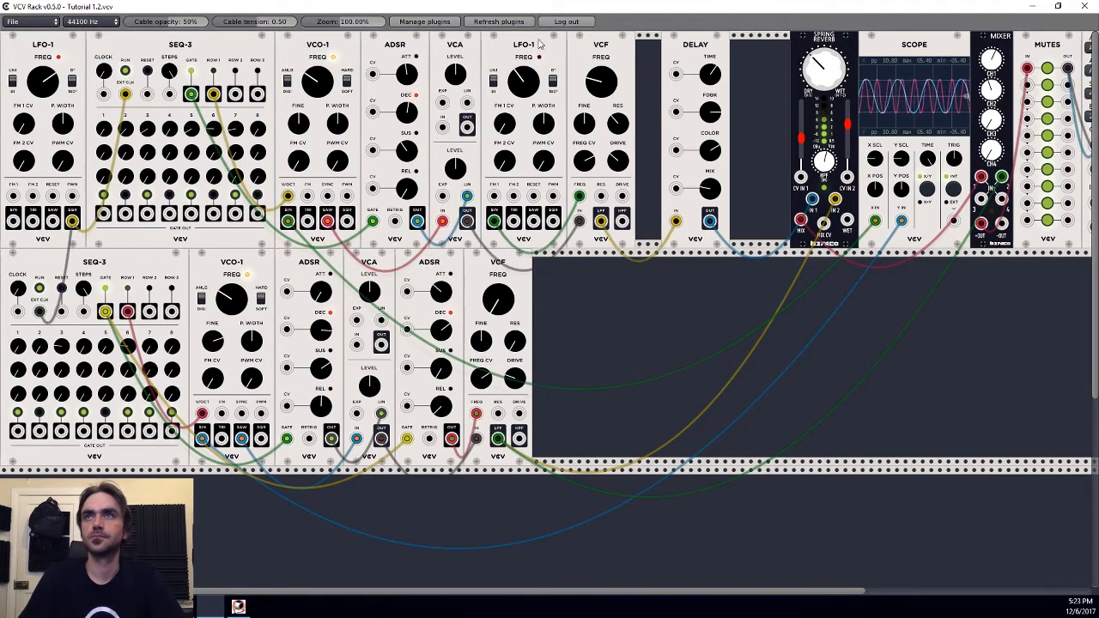
pyautogui.moveTo(692, 47); pyautogui.dragTo(666, 47)
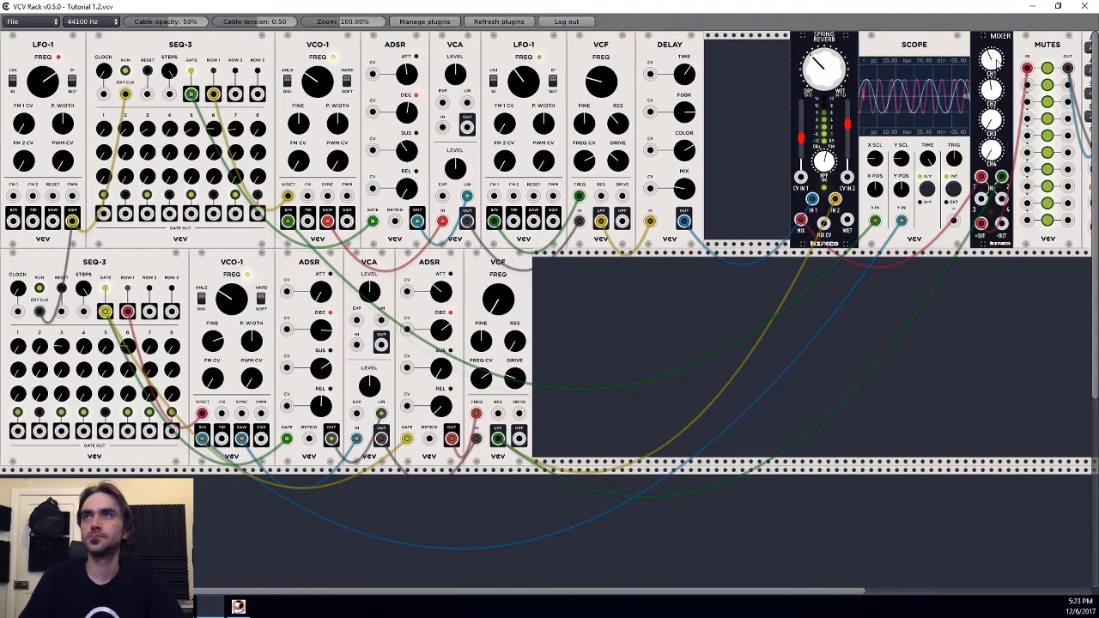
# Add a Grayscale Algorhythm module at the start of the third row.
pyautogui.rightClick(36, 401)
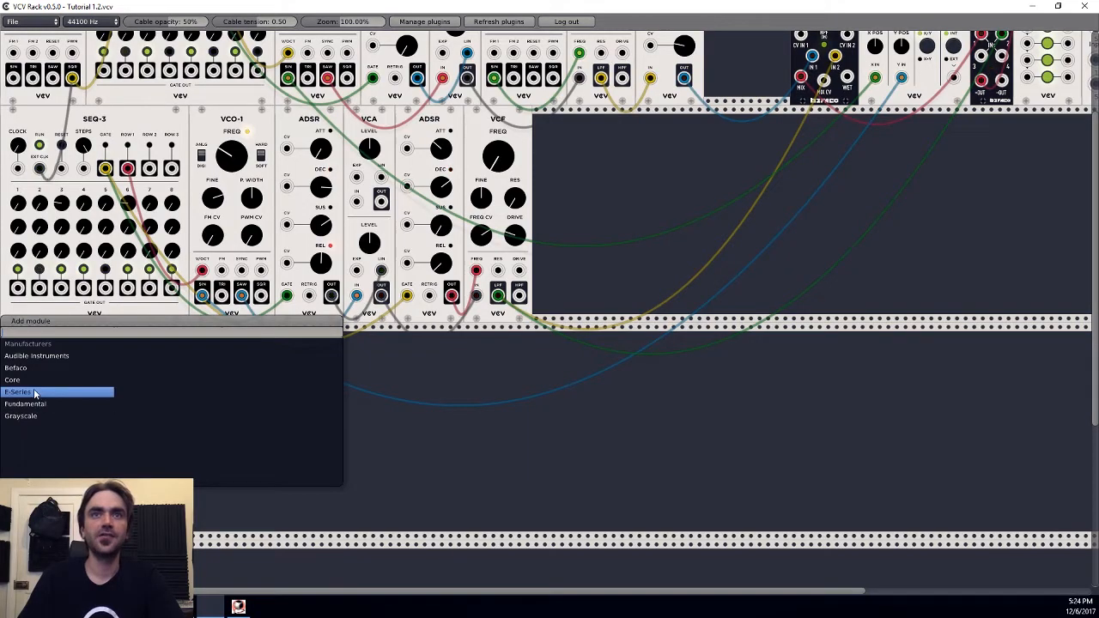
pyautogui.click(26, 417)
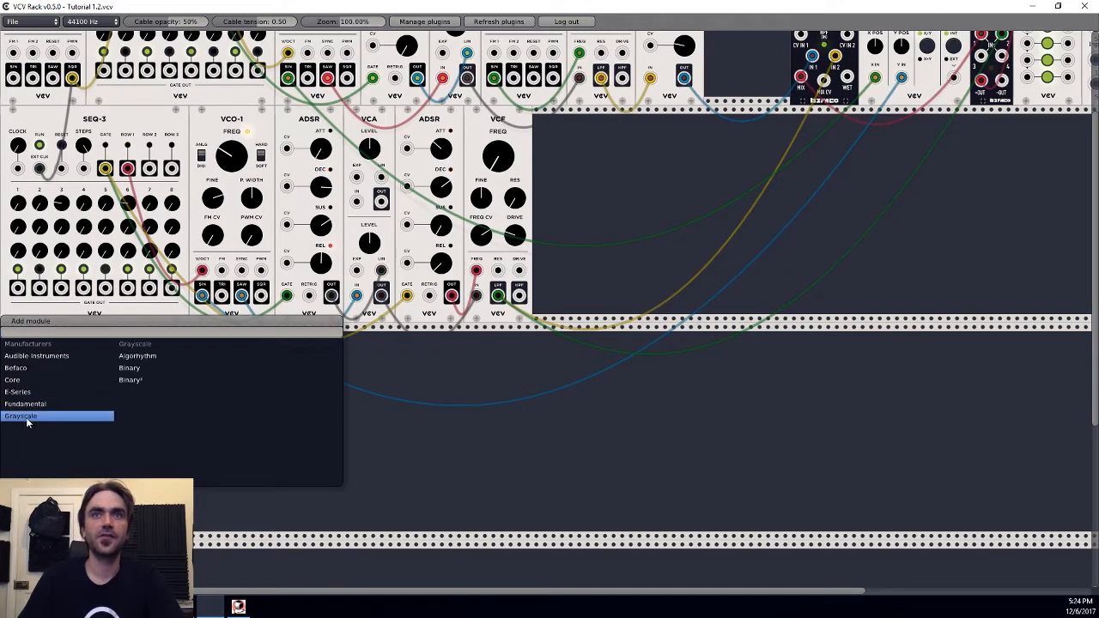
pyautogui.click(146, 358)
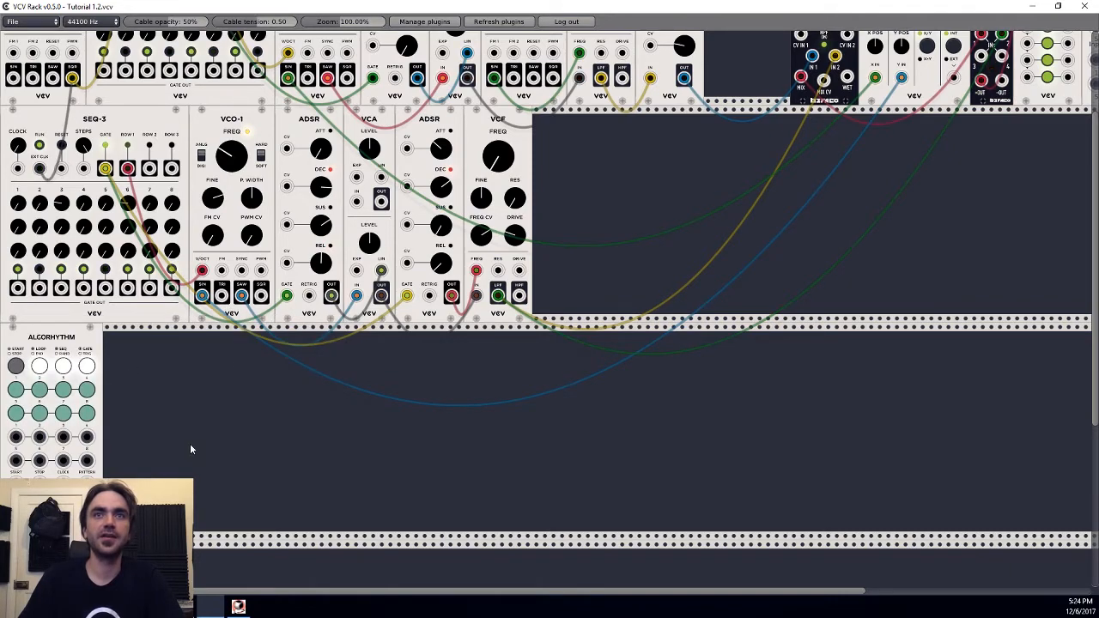
# Patch the clock LFO-1's square output into the Algorhythm's clock input, keeping the module at the row's start.
pyautogui.scroll(4, 197, 458)
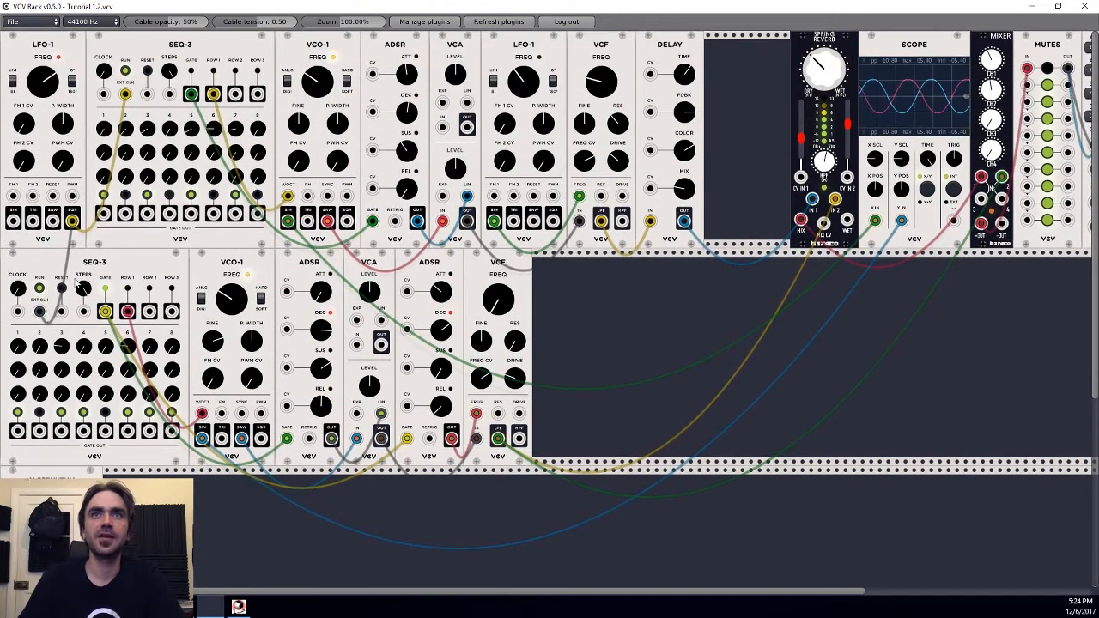
pyautogui.scroll(-4, 86, 331)
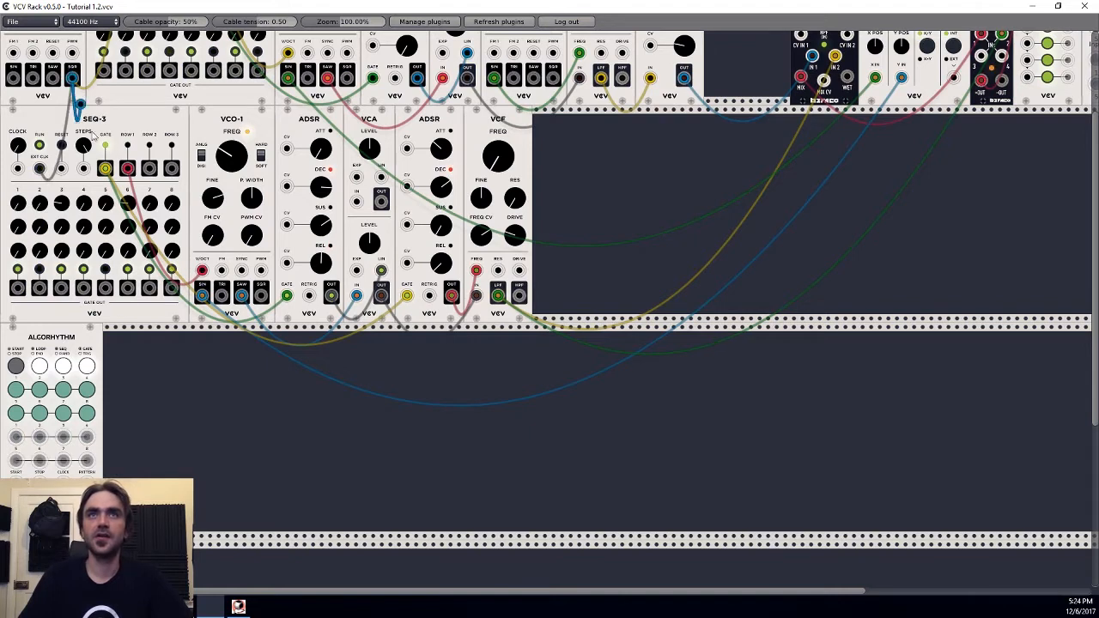
pyautogui.moveTo(73, 78); pyautogui.dragTo(63, 436)
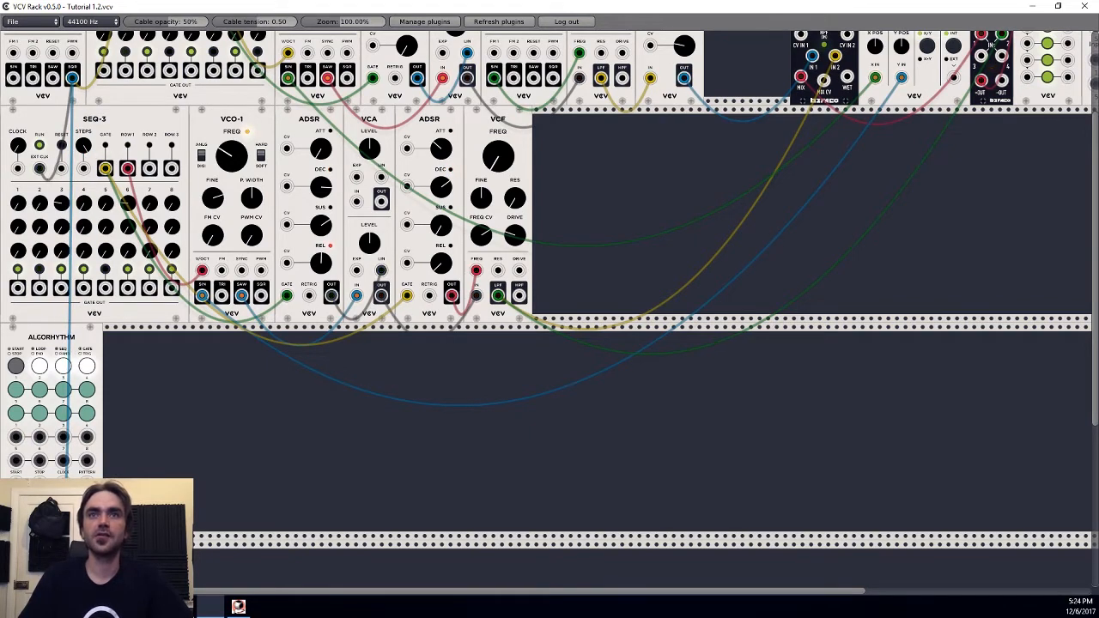
pyautogui.moveTo(94, 343); pyautogui.dragTo(152, 351)
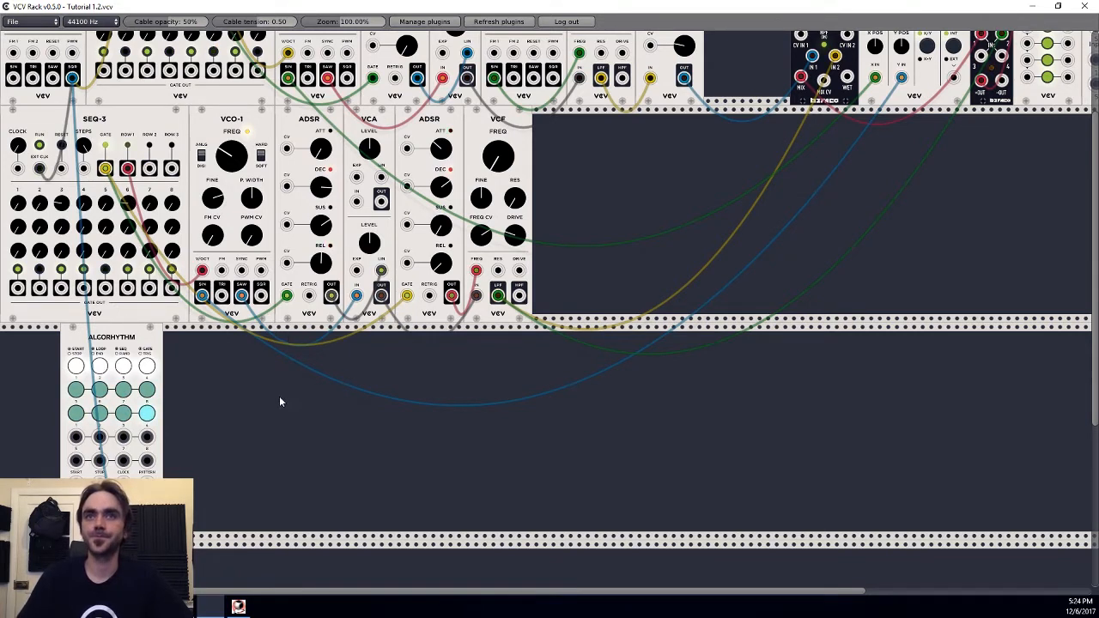
pyautogui.moveTo(112, 343); pyautogui.dragTo(52, 343)
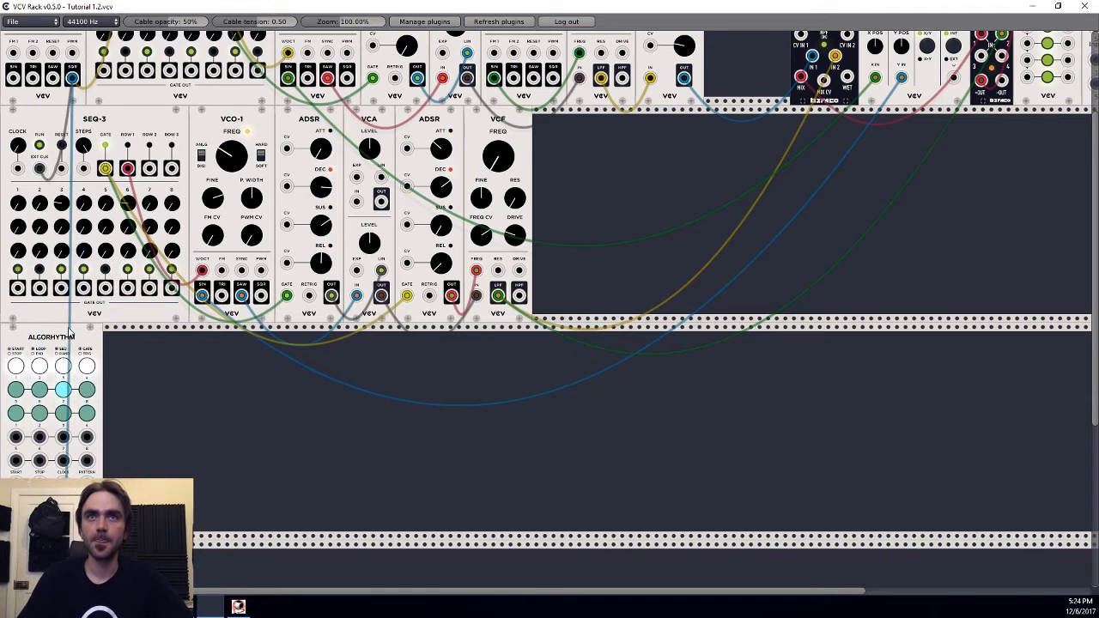
# Add a Grayscale Binary² beside the Algorhythm and patch Algorhythm outputs 1 and 5 into its first logic section's inputs.
pyautogui.rightClick(141, 390)
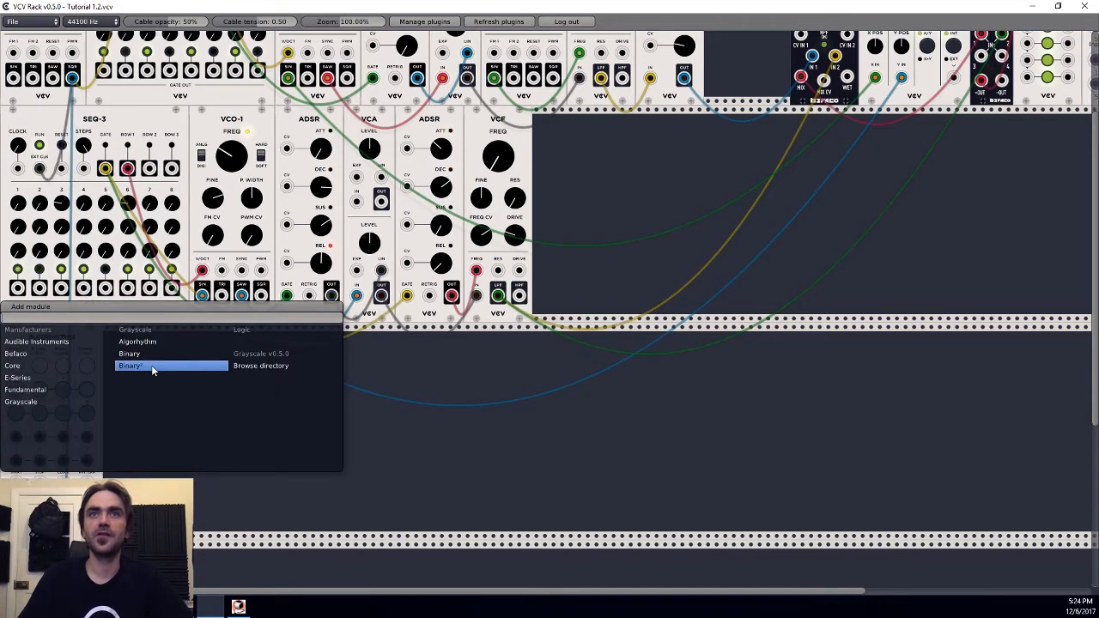
pyautogui.click(151, 365)
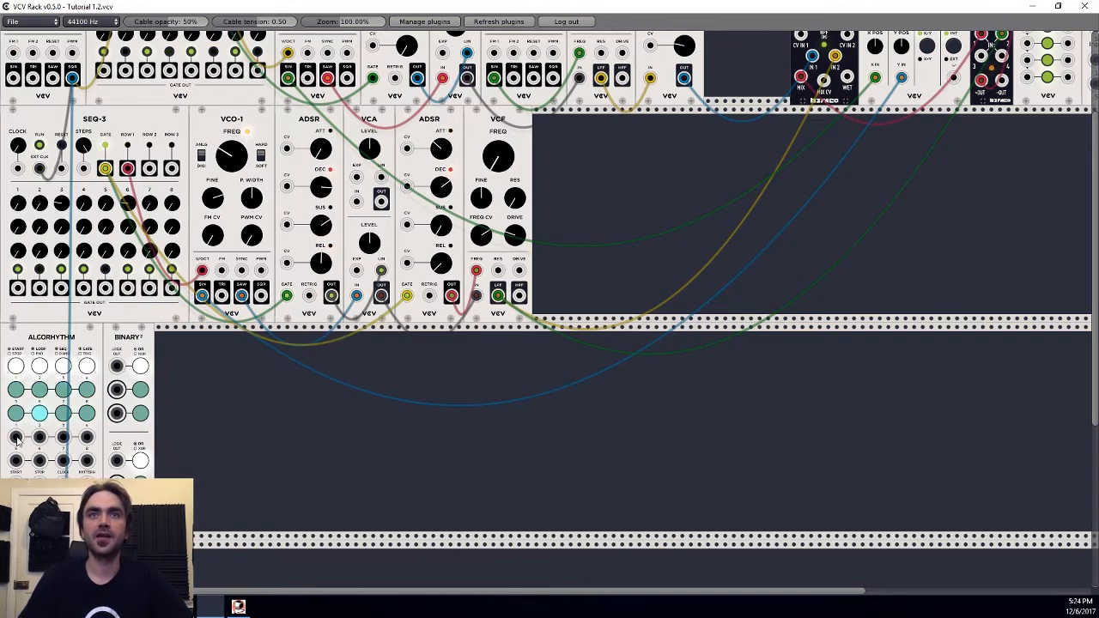
pyautogui.moveTo(17, 436); pyautogui.dragTo(116, 390)
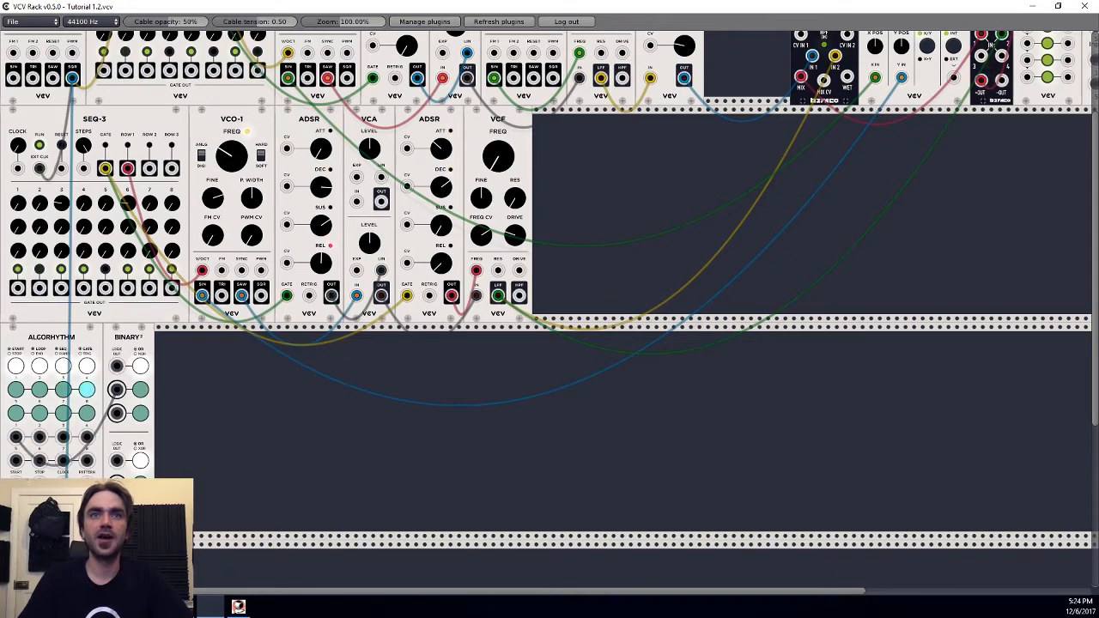
pyautogui.moveTo(15, 461); pyautogui.dragTo(117, 414)
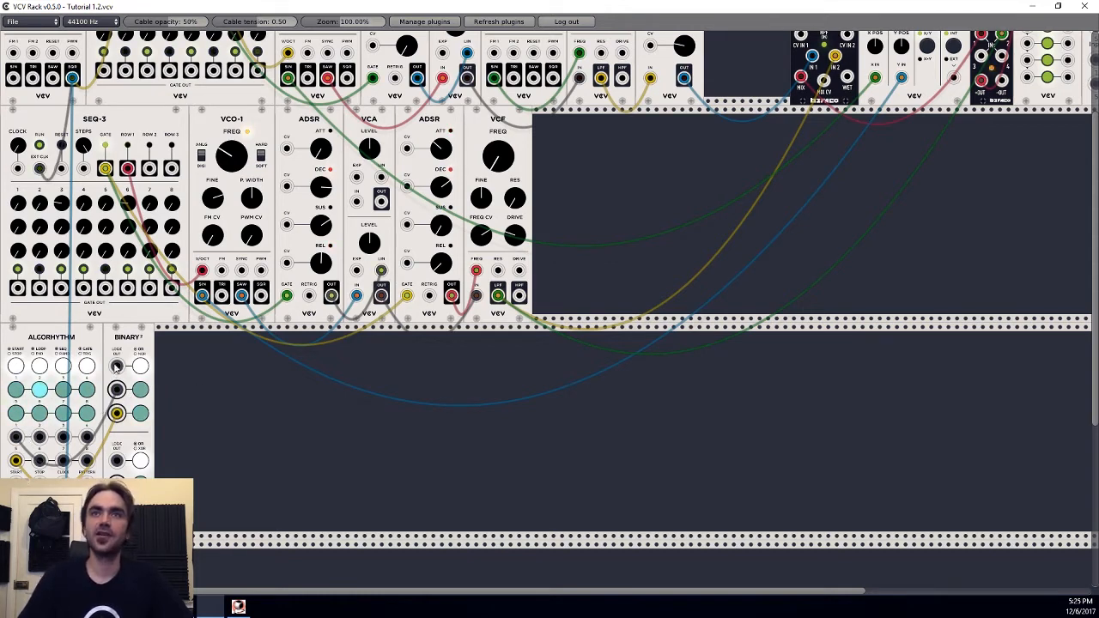
pyautogui.moveTo(117, 366); pyautogui.dragTo(300, 391)
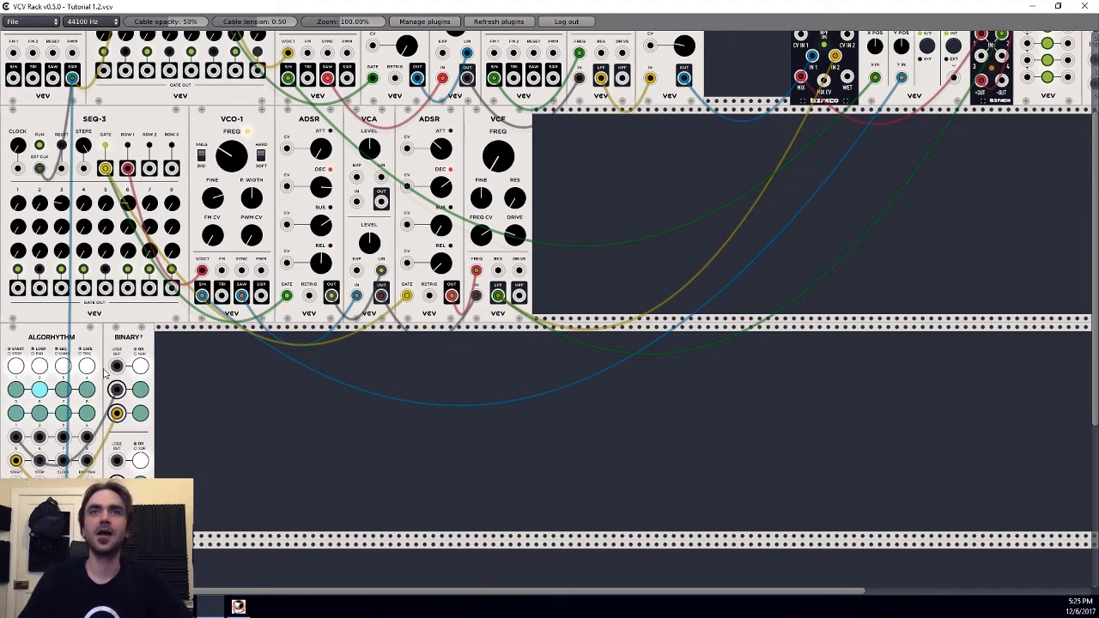
pyautogui.moveTo(116, 390); pyautogui.dragTo(209, 404)
# Add an Audible Instruments Macro Oscillator beside the Binary² and set its model to KICK.
pyautogui.rightClick(209, 402)
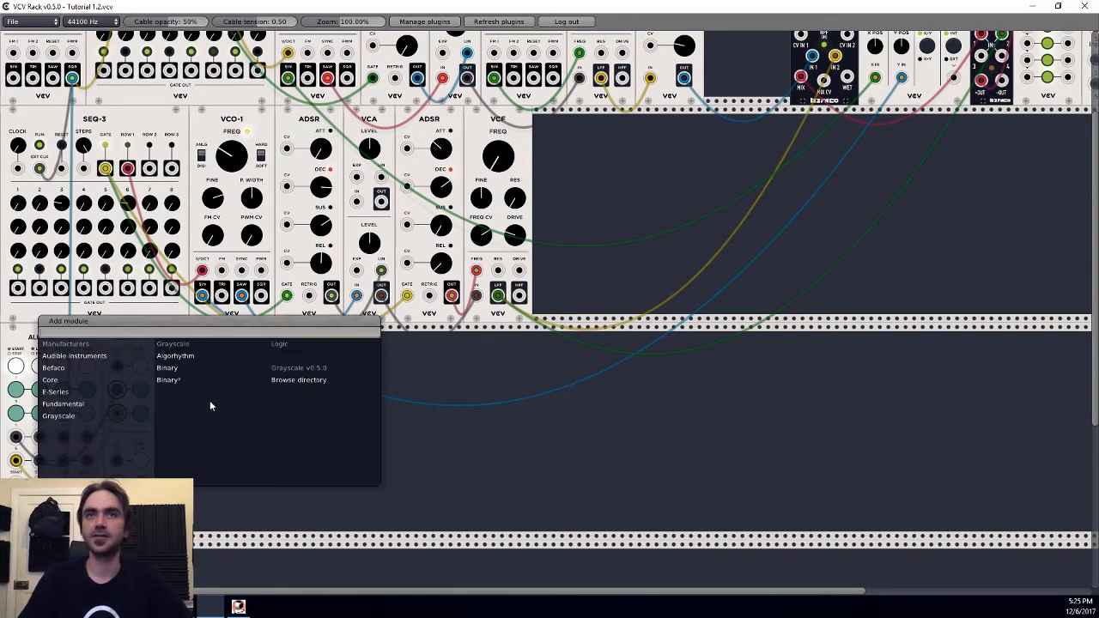
pyautogui.click(81, 354)
pyautogui.click(206, 357)
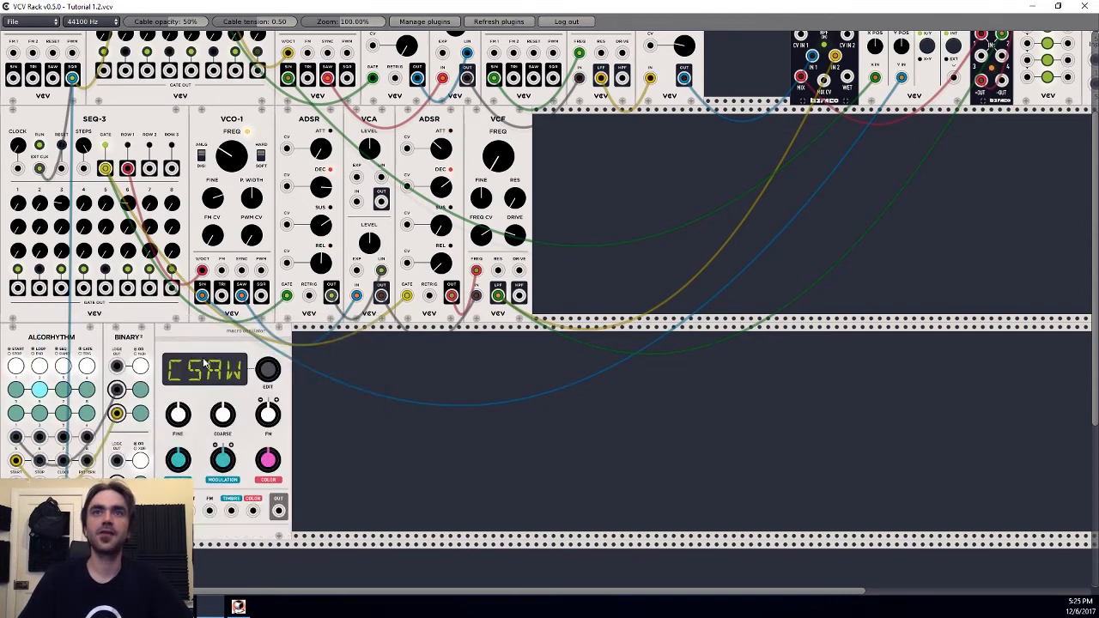
pyautogui.moveTo(261, 371); pyautogui.dragTo(261, 171)
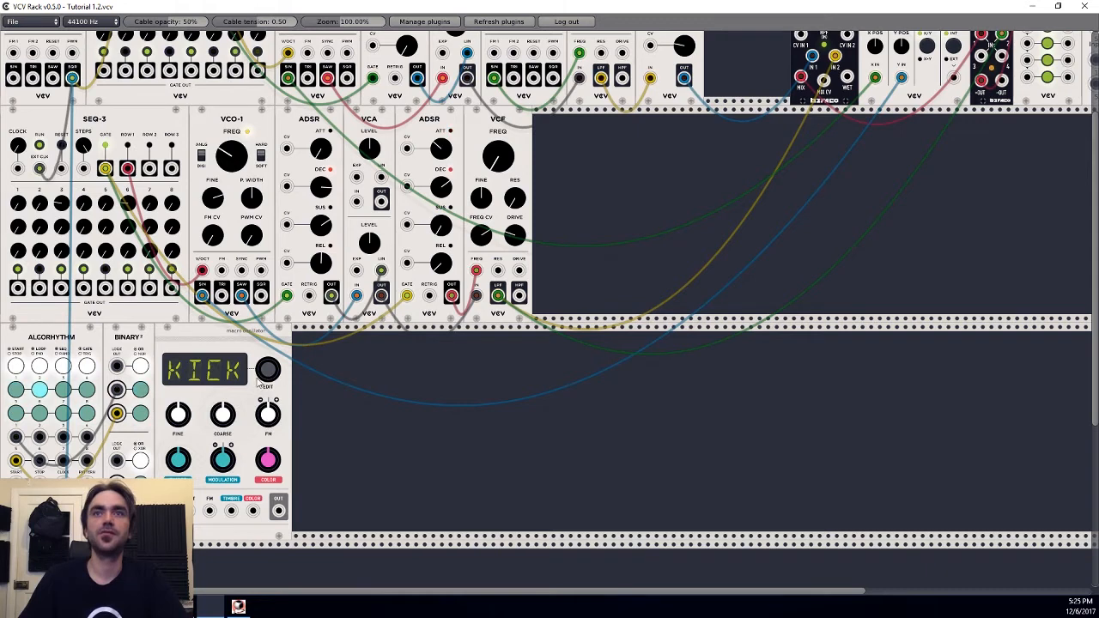
# Add a Befaco Mixer to the third row, below the existing top-row Mixer.
pyautogui.rightClick(933, 425)
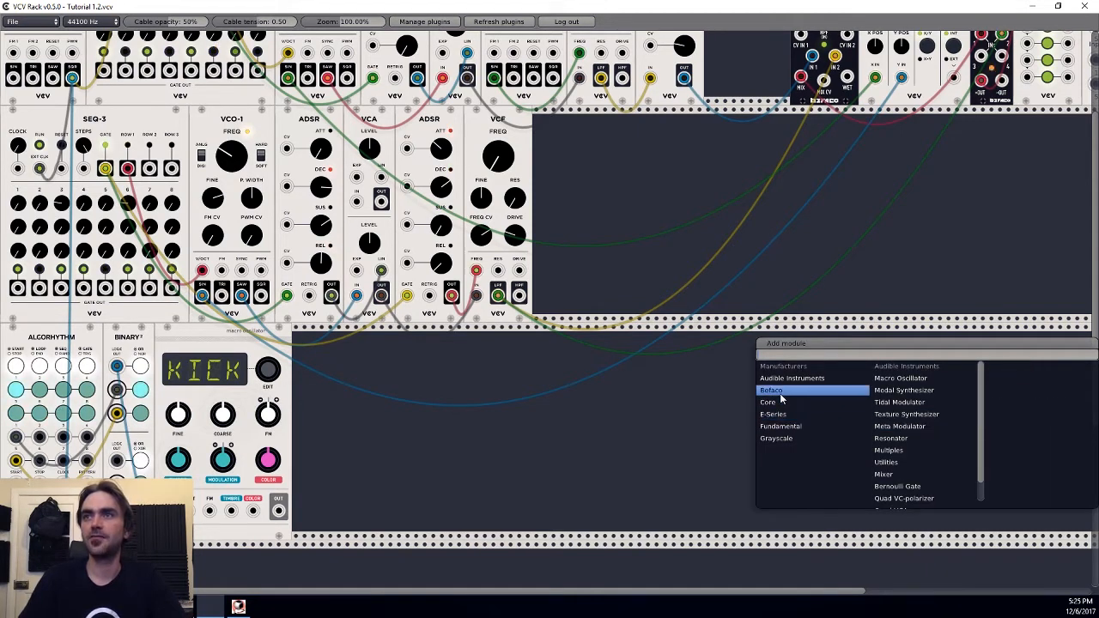
pyautogui.click(781, 393)
pyautogui.click(899, 427)
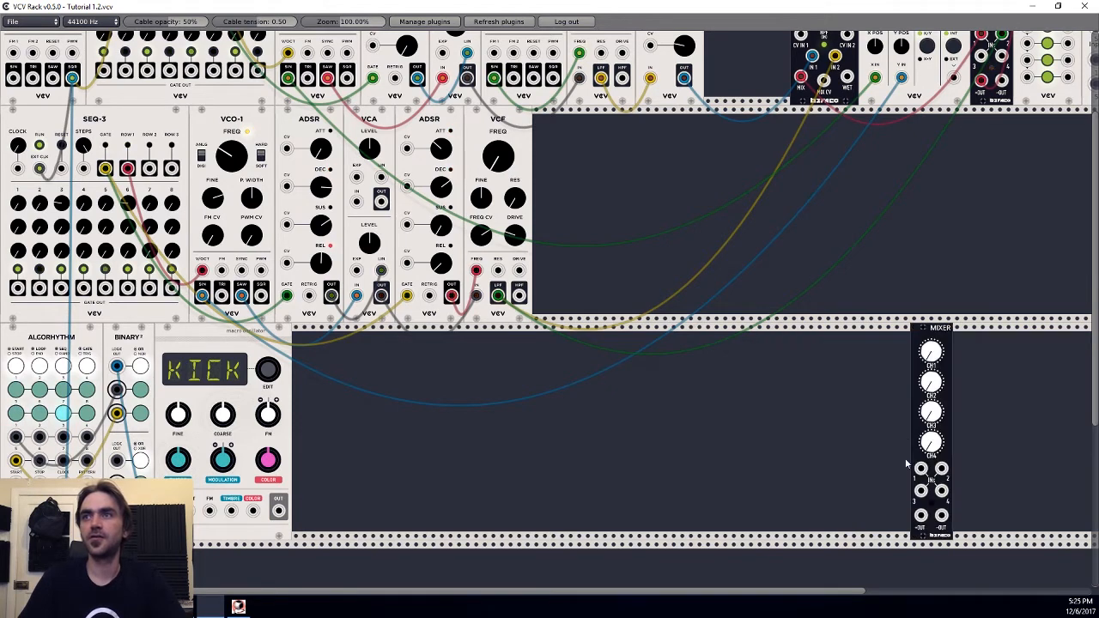
# Patch the Macro Oscillator's output into the new Mixer's input 1, and that Mixer's +OUT into the top-row Mixer's input 3.
pyautogui.moveTo(278, 510); pyautogui.dragTo(948, 498)
pyautogui.moveTo(921, 515); pyautogui.dragTo(982, 202)
pyautogui.scroll(3, 1018, 423)
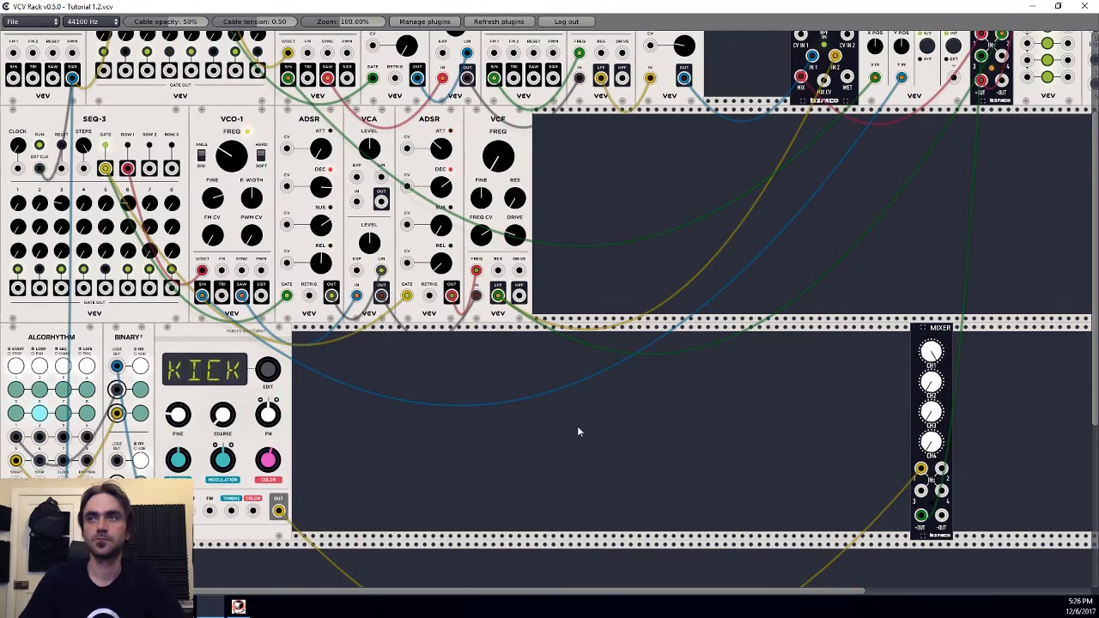
# Turn down the channel 1 level on the top-row Mixer.
pyautogui.scroll(3, 975, 364)
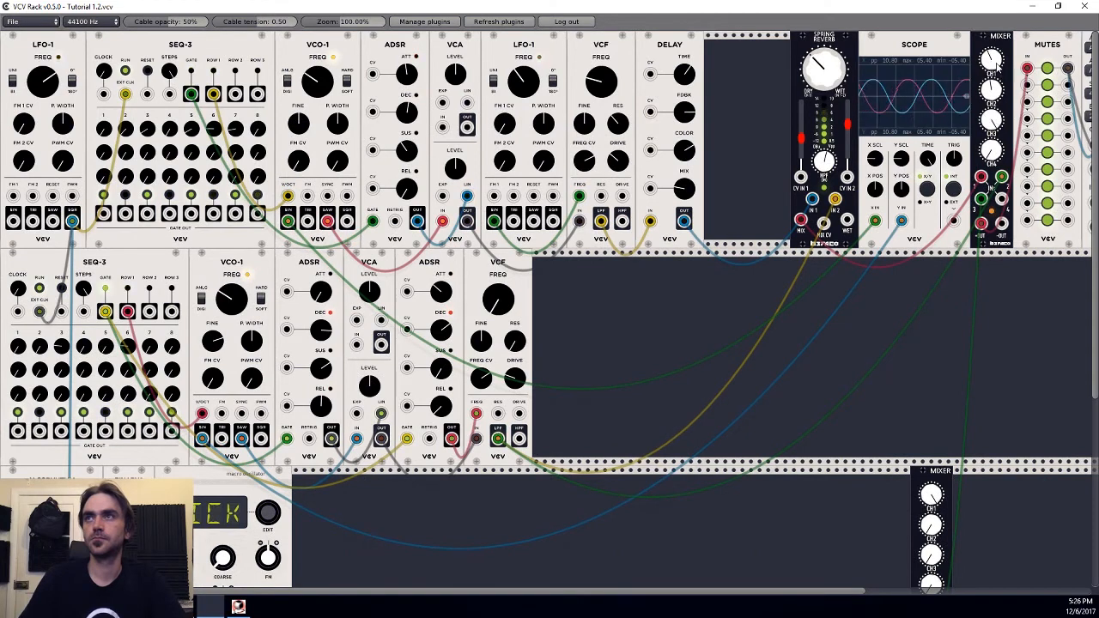
pyautogui.moveTo(995, 64); pyautogui.dragTo(989, 126)
pyautogui.hotkey('alt', 'Tab')
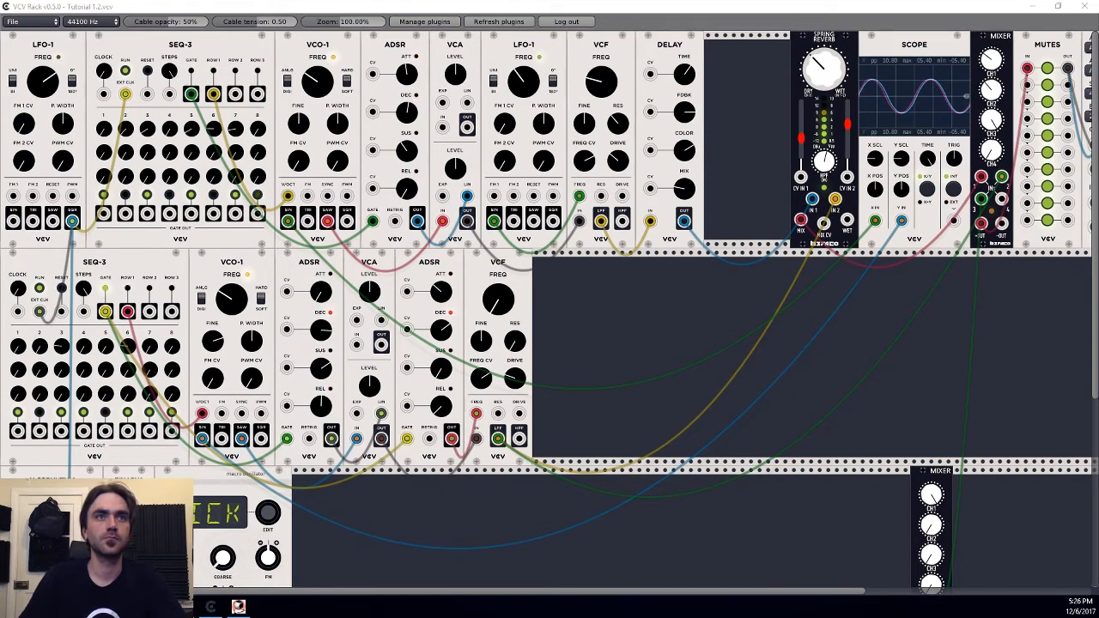
pyautogui.hotkey('alt', 'Tab')
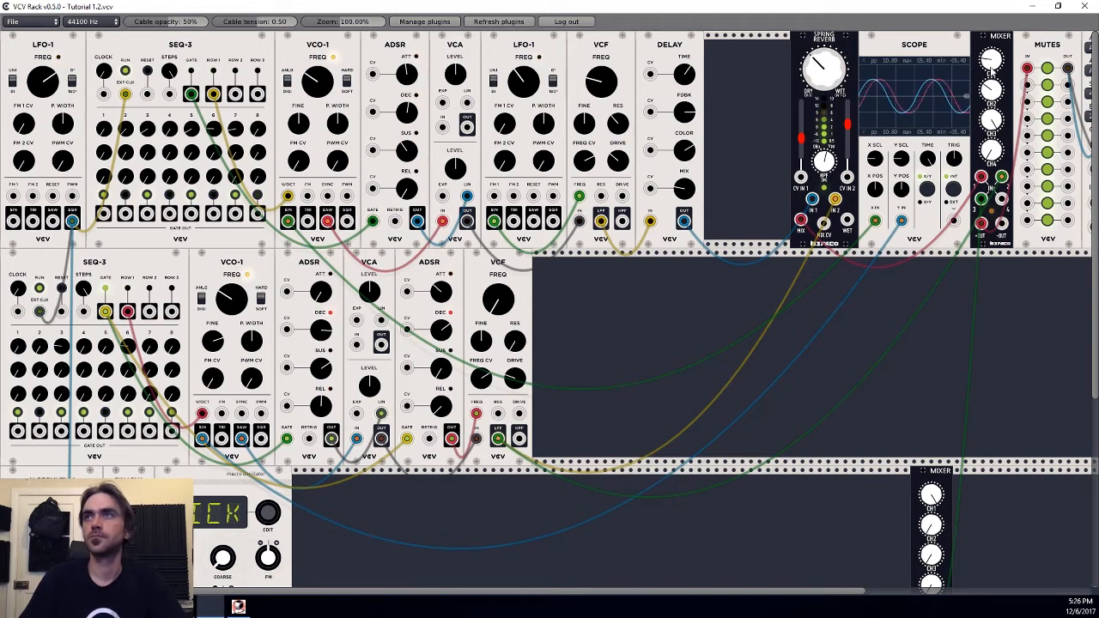
pyautogui.moveTo(991, 60); pyautogui.dragTo(994, 102)
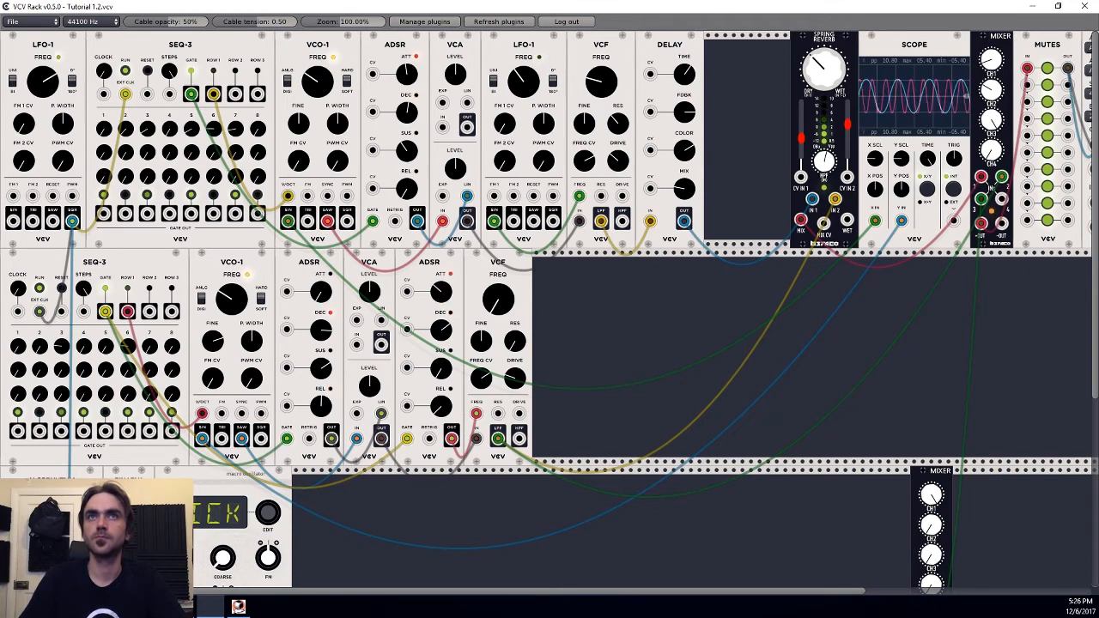
pyautogui.scroll(-5, 534, 295)
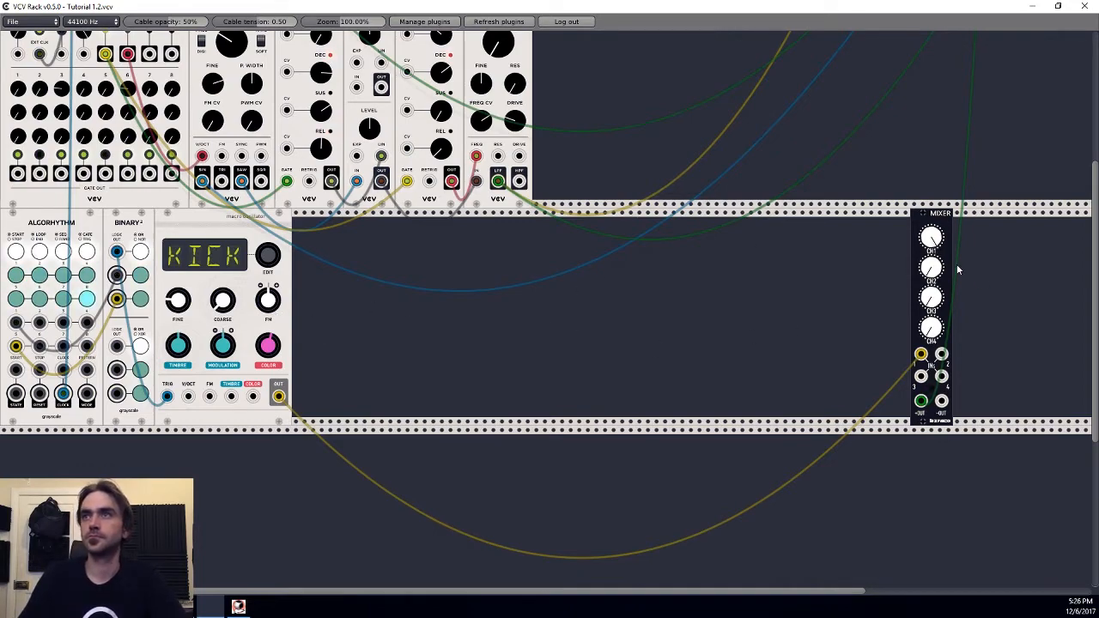
pyautogui.scroll(3, 1036, 269)
pyautogui.scroll(1, 1036, 269)
pyautogui.scroll(-3, 769, 335)
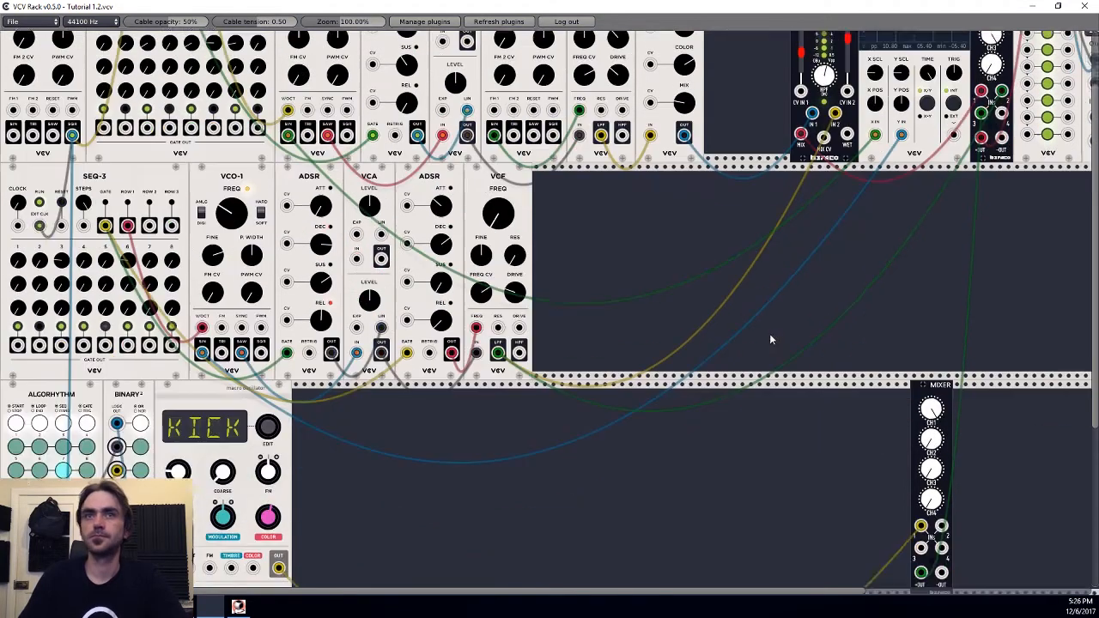
# Duplicate the KICK Macro Oscillator and shift both oscillators right, leaving a gap beside the Binary².
pyautogui.rightClick(200, 314)
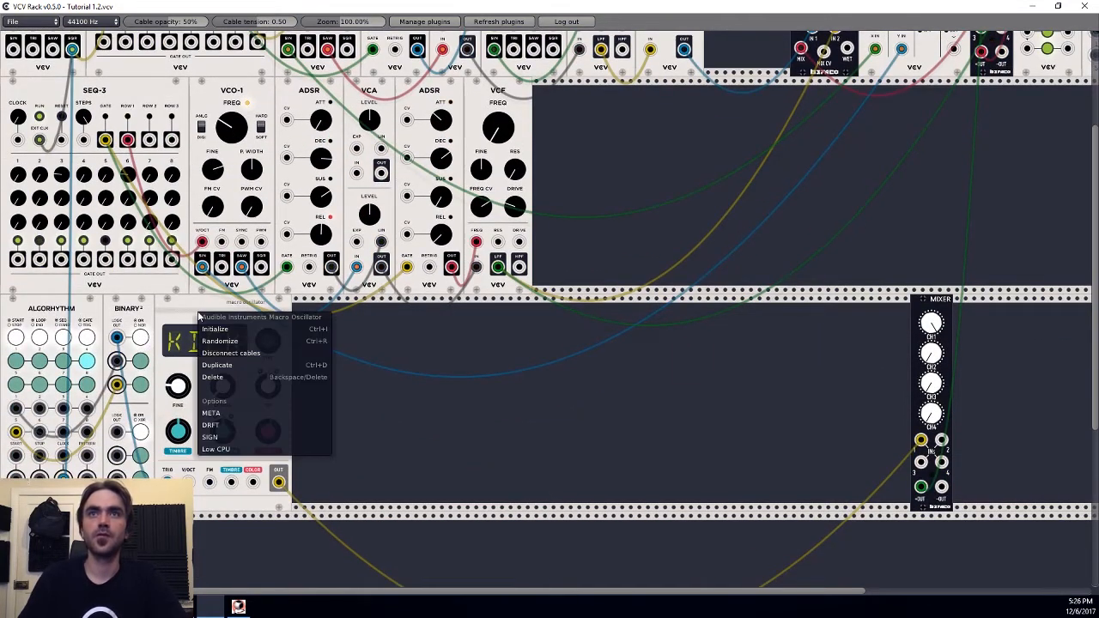
pyautogui.click(235, 364)
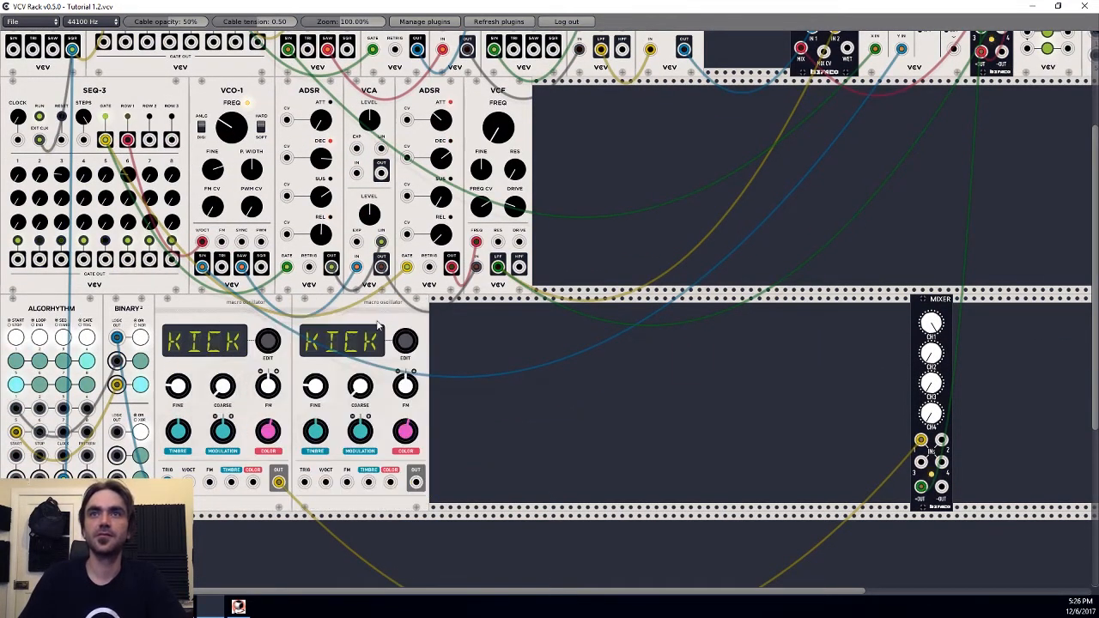
pyautogui.moveTo(380, 323); pyautogui.dragTo(519, 324)
pyautogui.moveTo(251, 332); pyautogui.dragTo(389, 332)
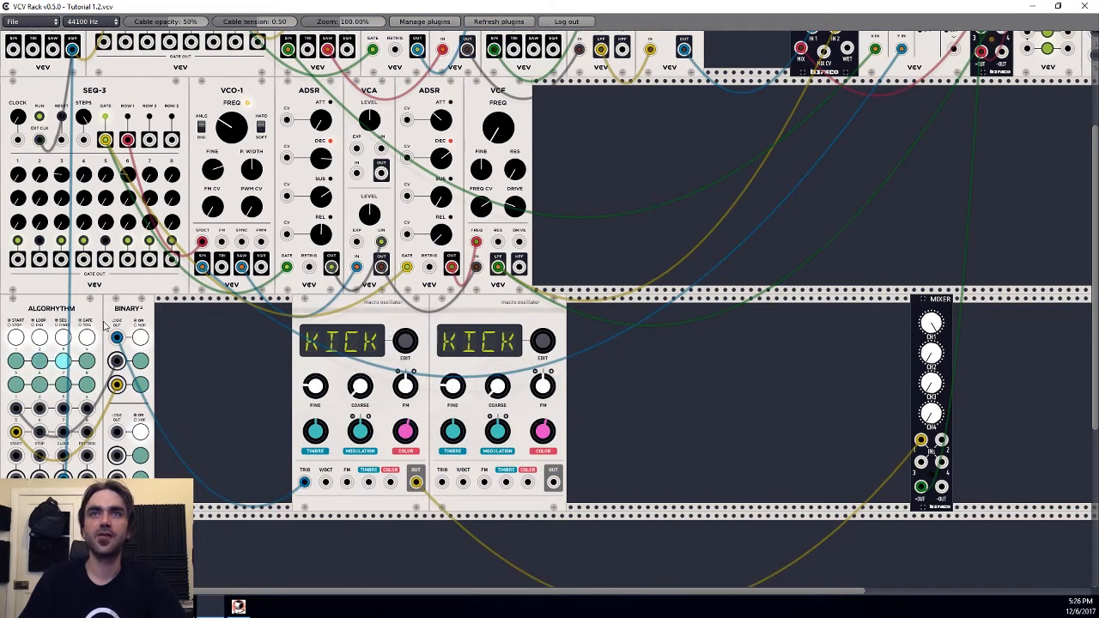
pyautogui.moveTo(131, 320)
pyautogui.mouseDown()
pyautogui.moveTo(191, 320)
pyautogui.moveTo(130, 320)
pyautogui.mouseUp()
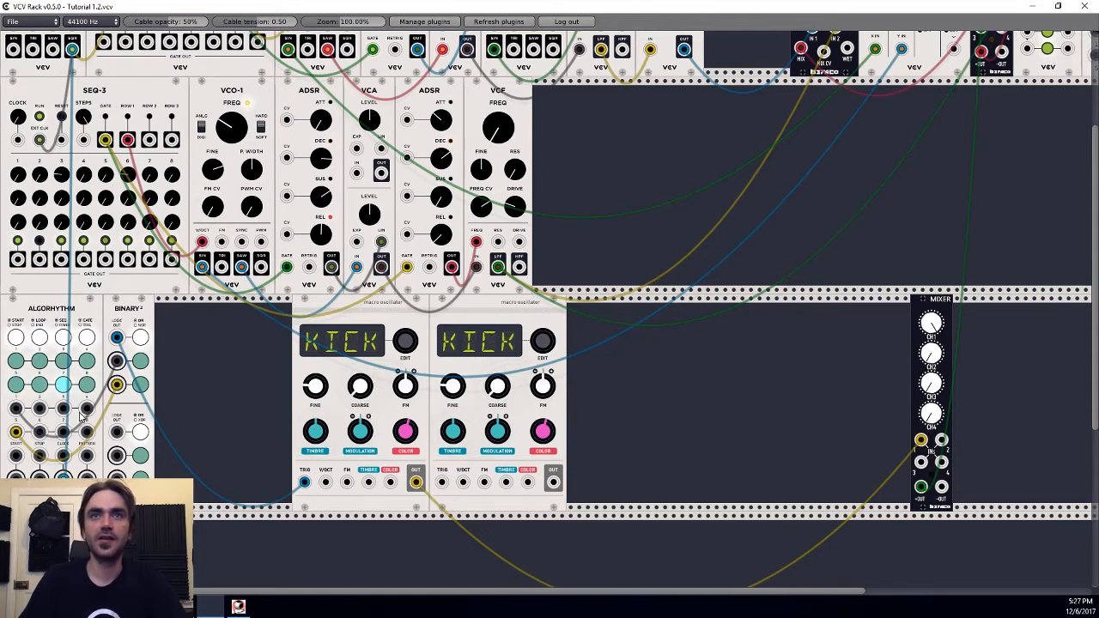
# Patch Algorhythm outputs 4 and 6 through the Binary²'s lower section into the second Macro Oscillator's TRIG, and its OUT into the third-row Mixer's input 2.
pyautogui.moveTo(86, 408); pyautogui.dragTo(117, 457)
pyautogui.moveTo(41, 431); pyautogui.dragTo(117, 479)
pyautogui.moveTo(117, 432); pyautogui.dragTo(441, 482)
pyautogui.moveTo(553, 483); pyautogui.dragTo(941, 440)
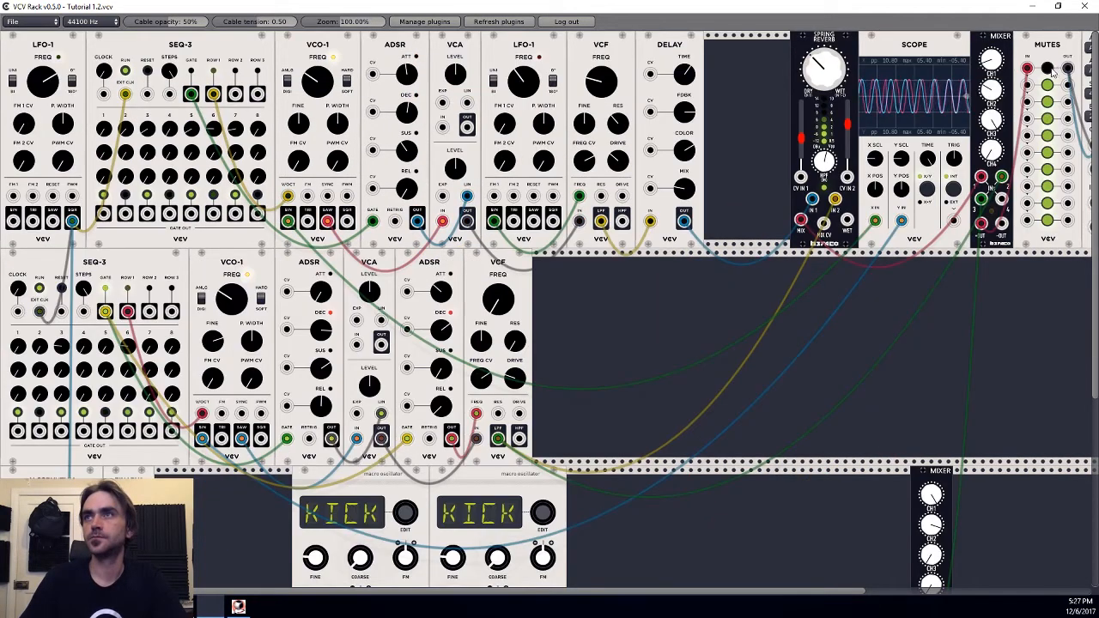
# Unmute the first MUTES channel and turn up the second Macro Oscillator's COLOR.
pyautogui.click(1052, 70)
pyautogui.scroll(-5, 996, 350)
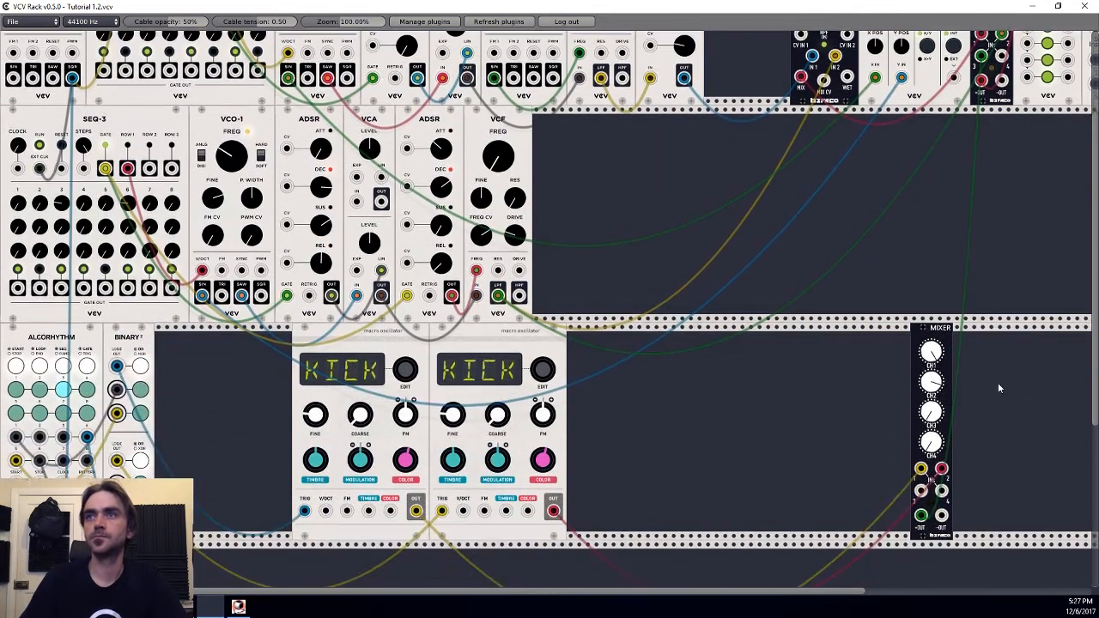
pyautogui.scroll(2, 1000, 425)
pyautogui.scroll(-1, 712, 473)
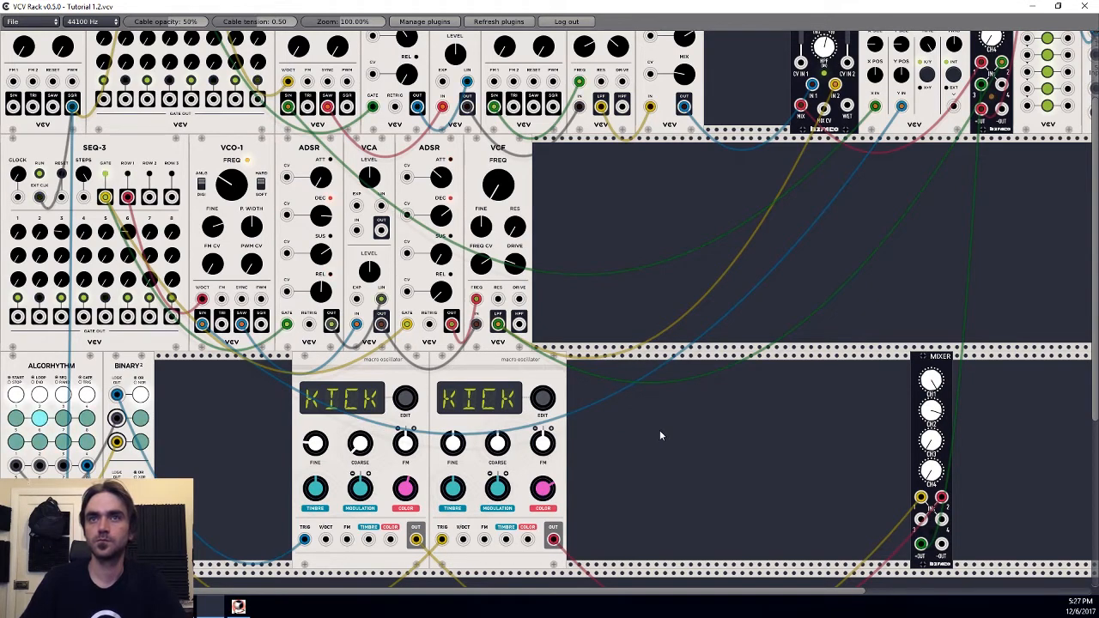
# Move the cable of the Binary²'s lower second input from Algorhythm output 6 to output 7.
pyautogui.scroll(-2, 659, 430)
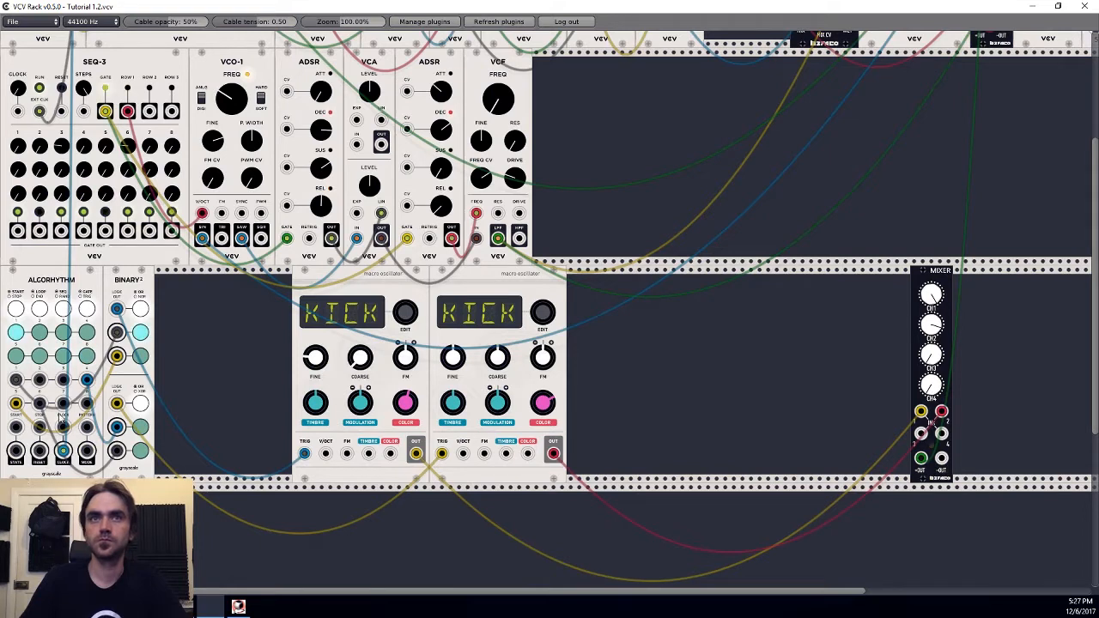
pyautogui.moveTo(42, 406); pyautogui.dragTo(62, 409)
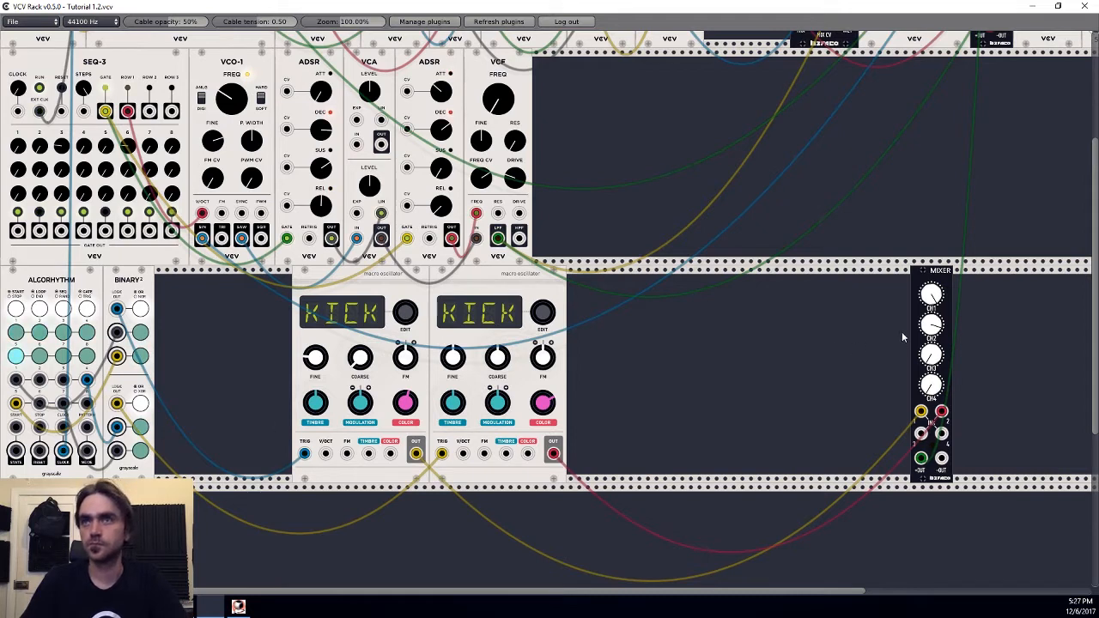
pyautogui.rightClick(605, 361)
pyautogui.click(807, 407)
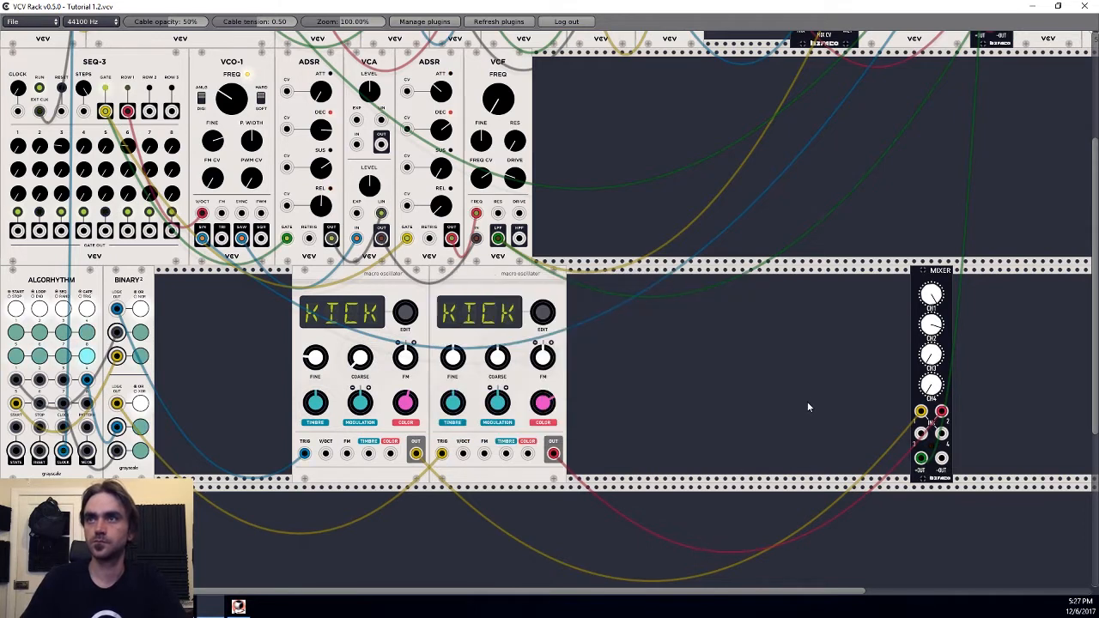
pyautogui.rightClick(664, 338)
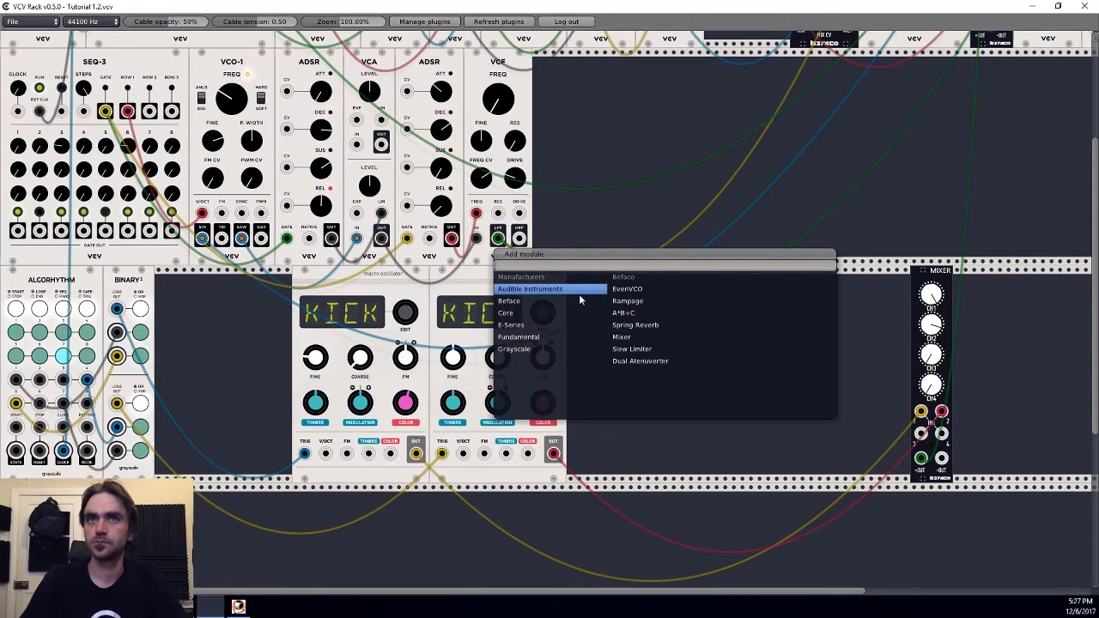
pyautogui.click(639, 442)
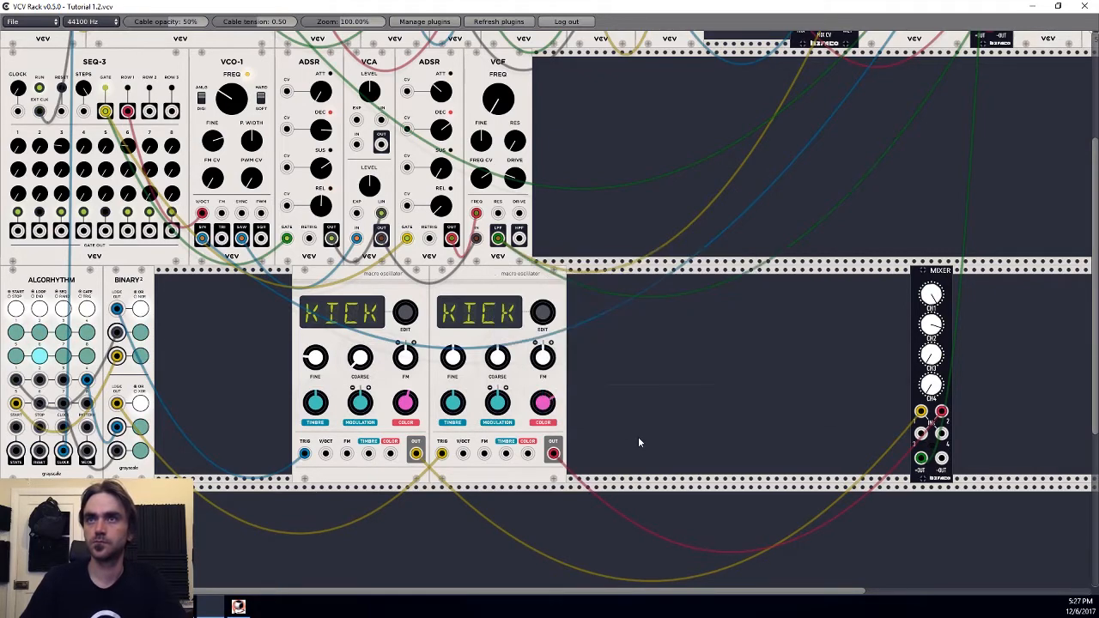
# Duplicate the second Macro Oscillator and the Binary², keeping each copy beside its original in the third row.
pyautogui.scroll(5, 818, 416)
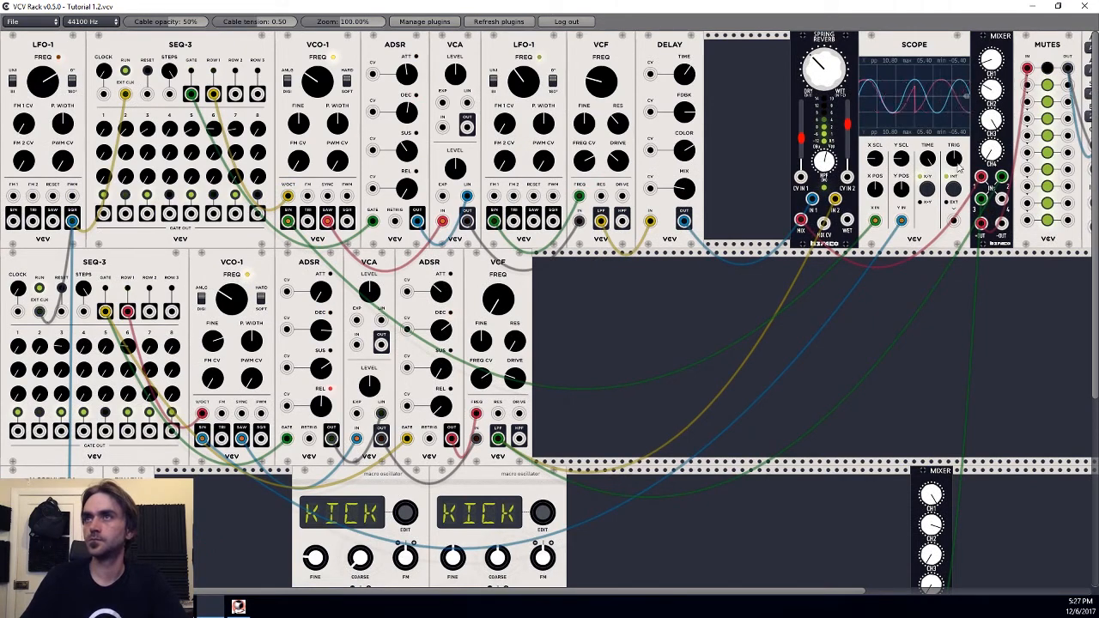
pyautogui.scroll(-6, 864, 381)
pyautogui.rightClick(517, 236)
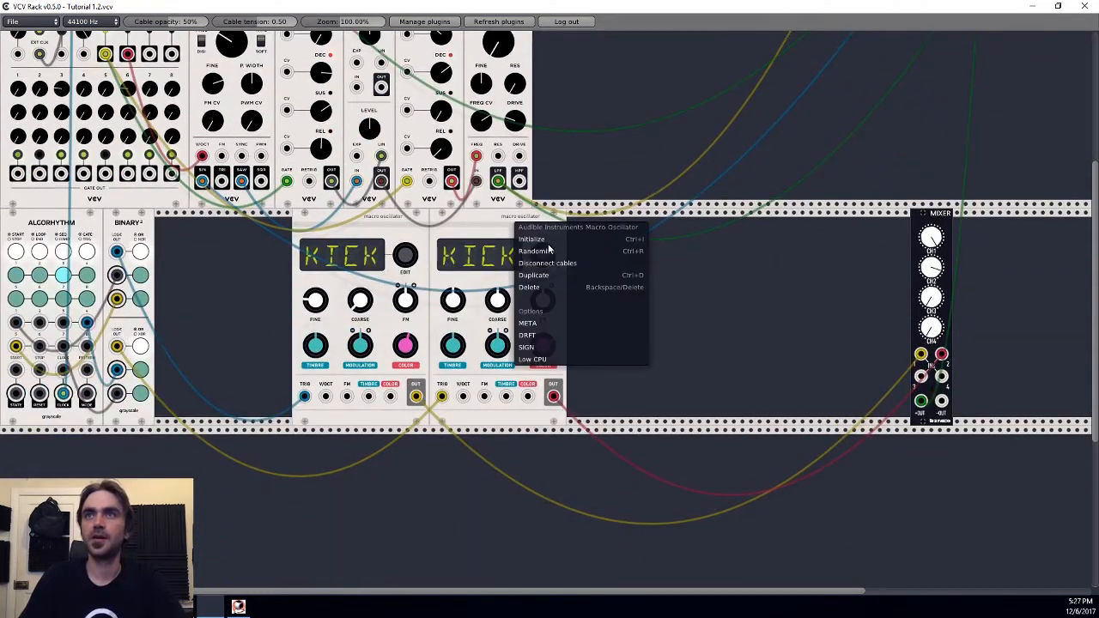
pyautogui.click(562, 275)
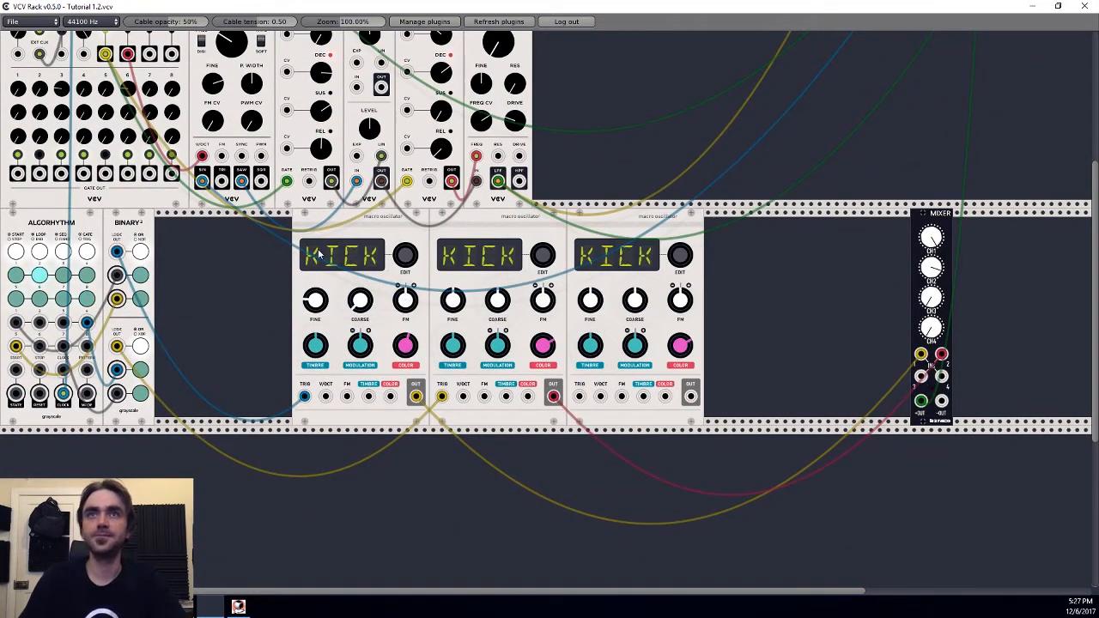
pyautogui.rightClick(125, 220)
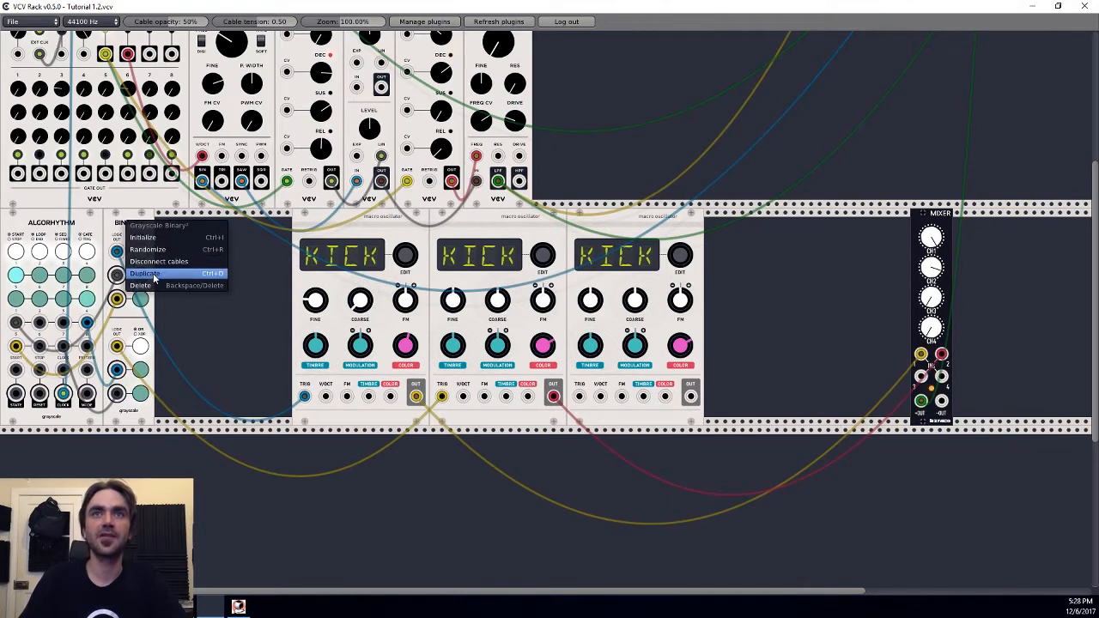
pyautogui.click(147, 273)
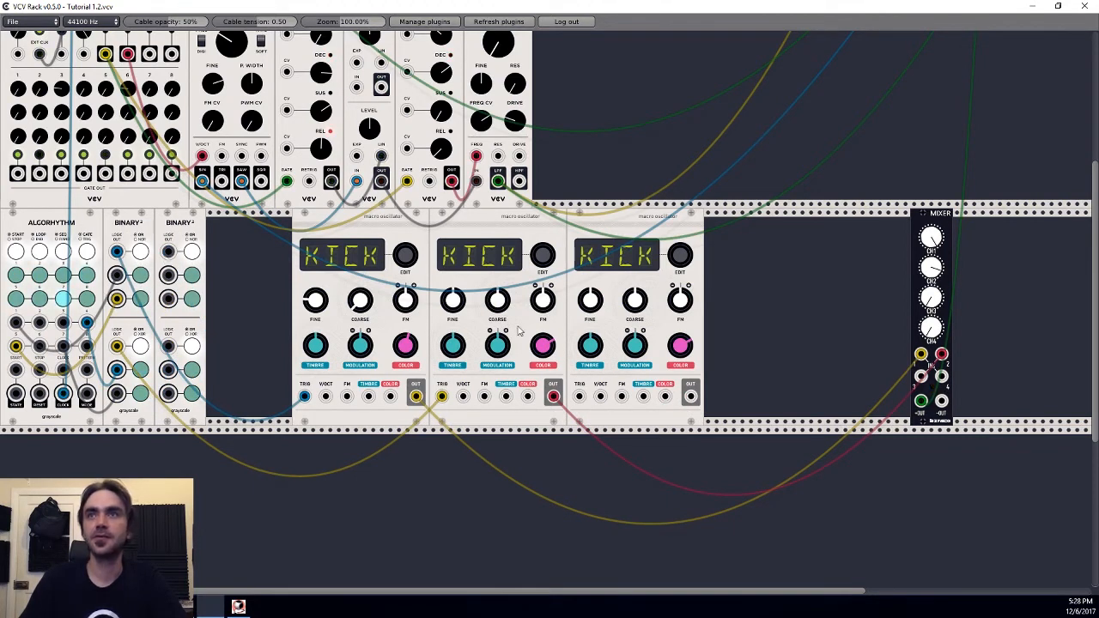
# Set the third Macro Oscillator to SNAR and patch the new Binary²'s upper output into its TRIG and its OUT into the third-row Mixer's input 3.
pyautogui.moveTo(680, 255)
pyautogui.mouseDown()
pyautogui.moveTo(680, 267)
pyautogui.moveTo(680, 254)
pyautogui.mouseUp()
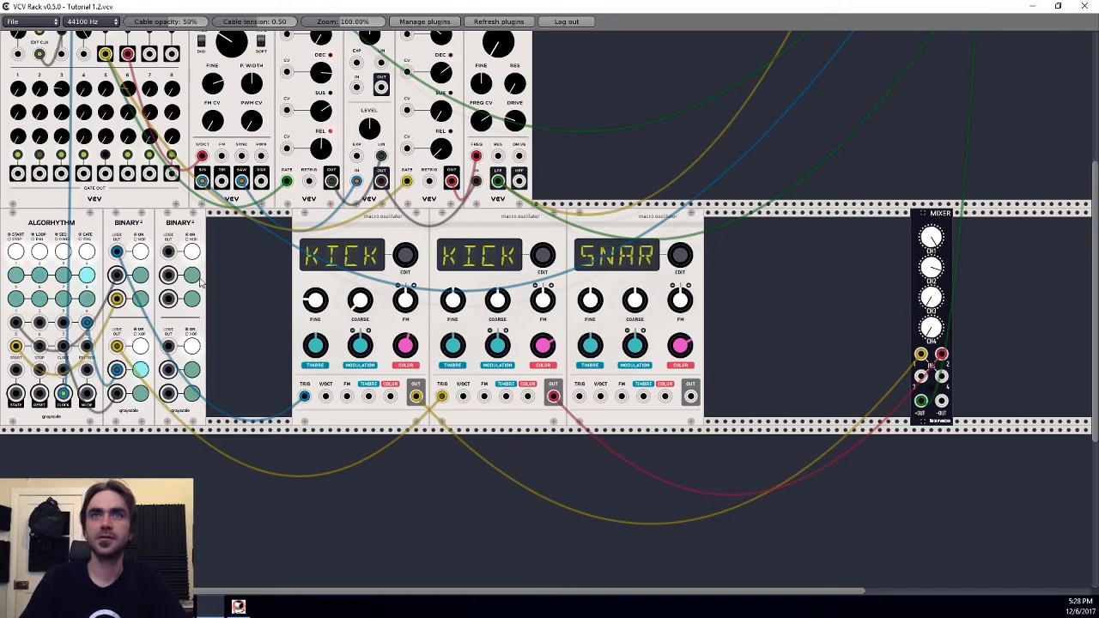
pyautogui.moveTo(168, 251); pyautogui.dragTo(578, 396)
pyautogui.moveTo(690, 396); pyautogui.dragTo(921, 378)
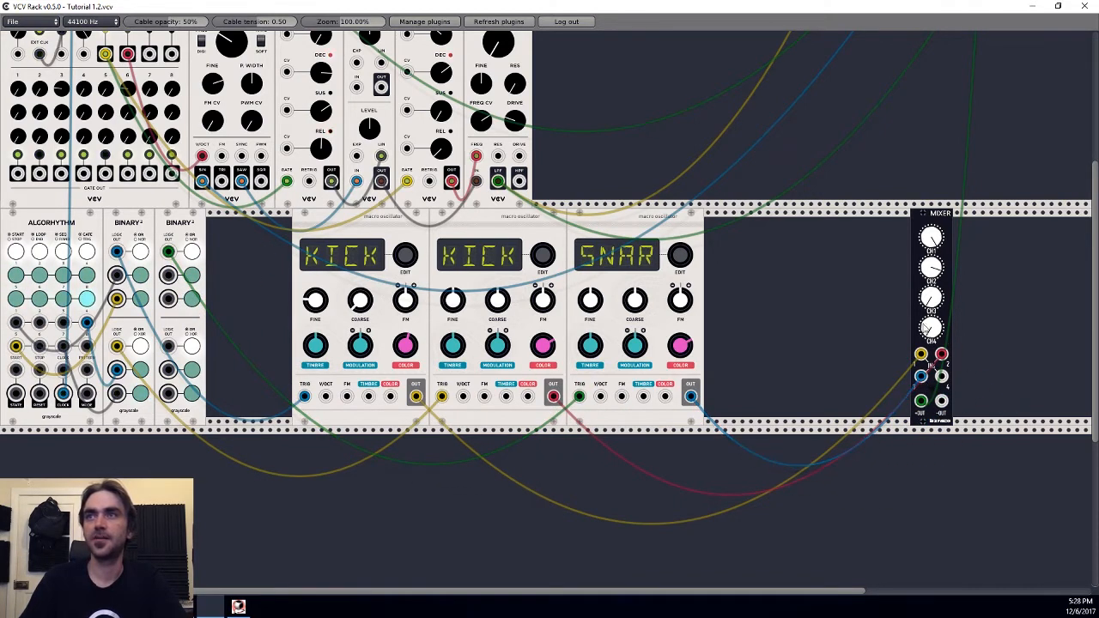
pyautogui.moveTo(941, 243); pyautogui.dragTo(958, 243)
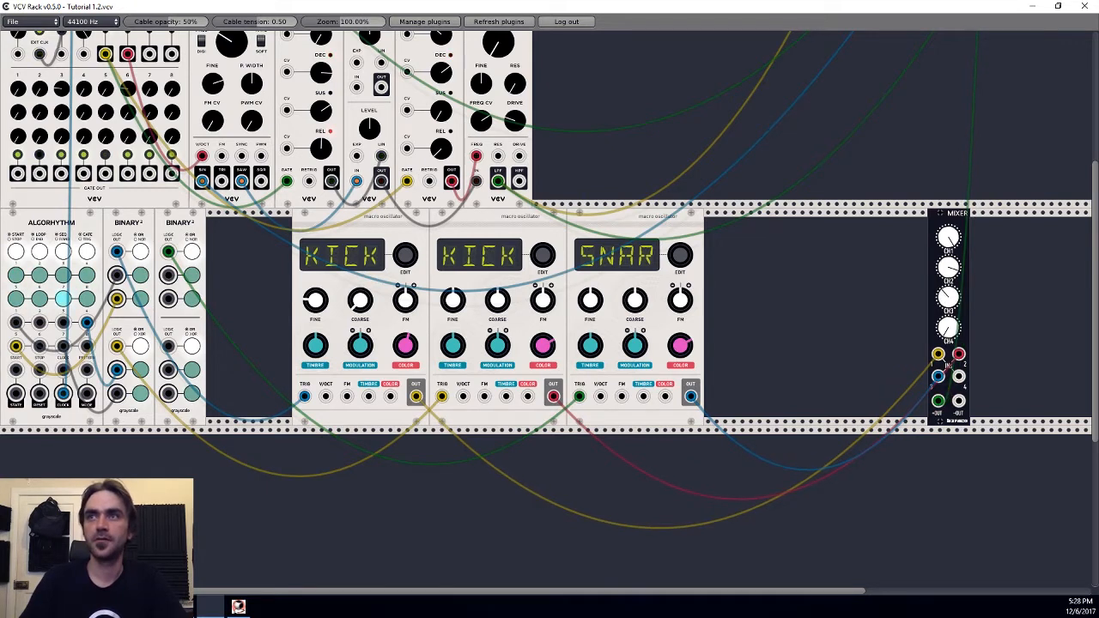
pyautogui.moveTo(948, 365); pyautogui.dragTo(931, 365)
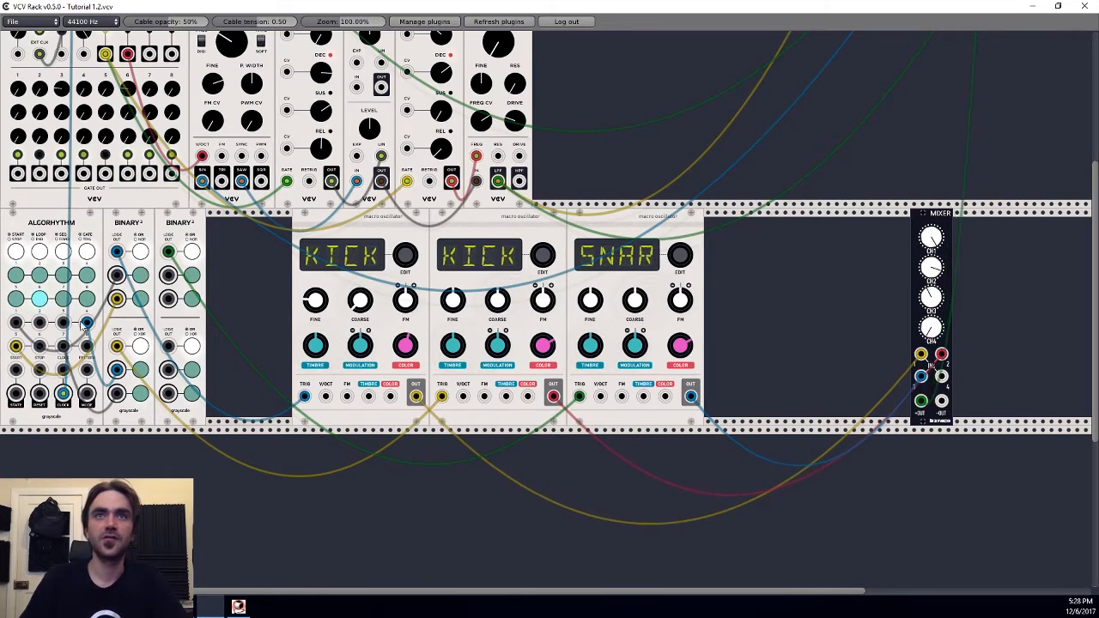
# Patch Algorhythm outputs 3 and 7 into the two inputs of the second Binary²'s upper section.
pyautogui.moveTo(63, 324); pyautogui.dragTo(169, 278)
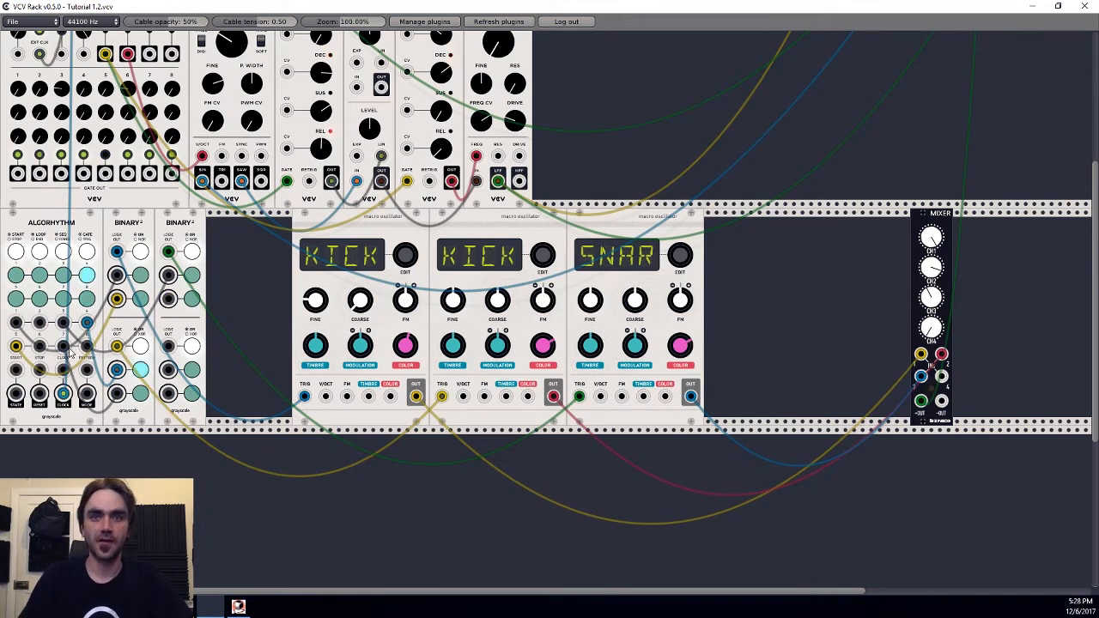
pyautogui.moveTo(63, 348); pyautogui.dragTo(169, 301)
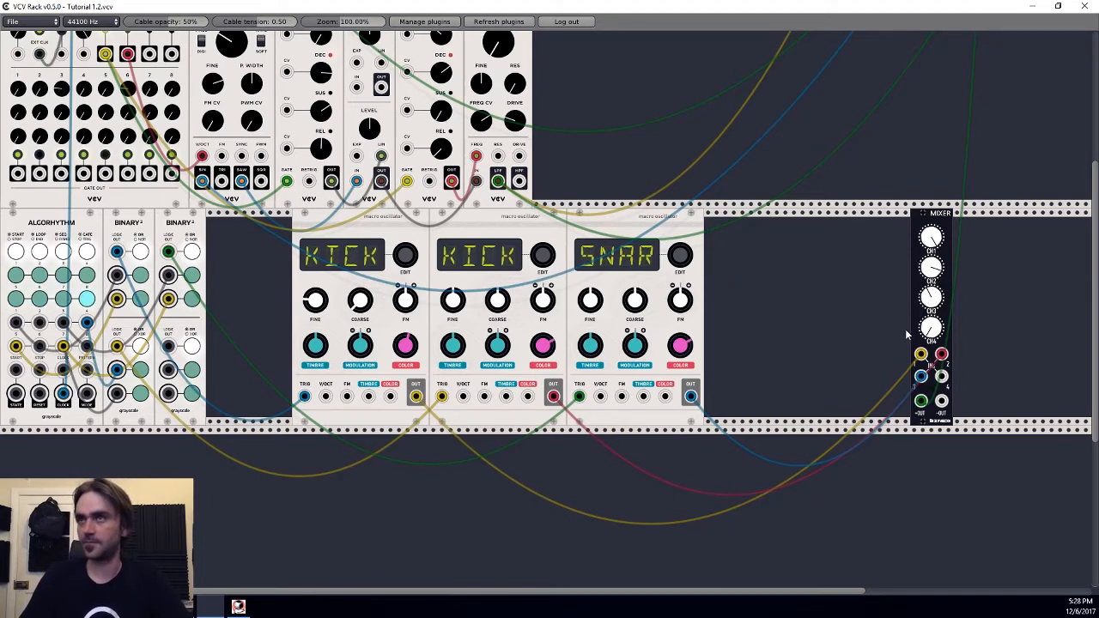
pyautogui.scroll(5, 917, 298)
pyautogui.scroll(-3, 917, 298)
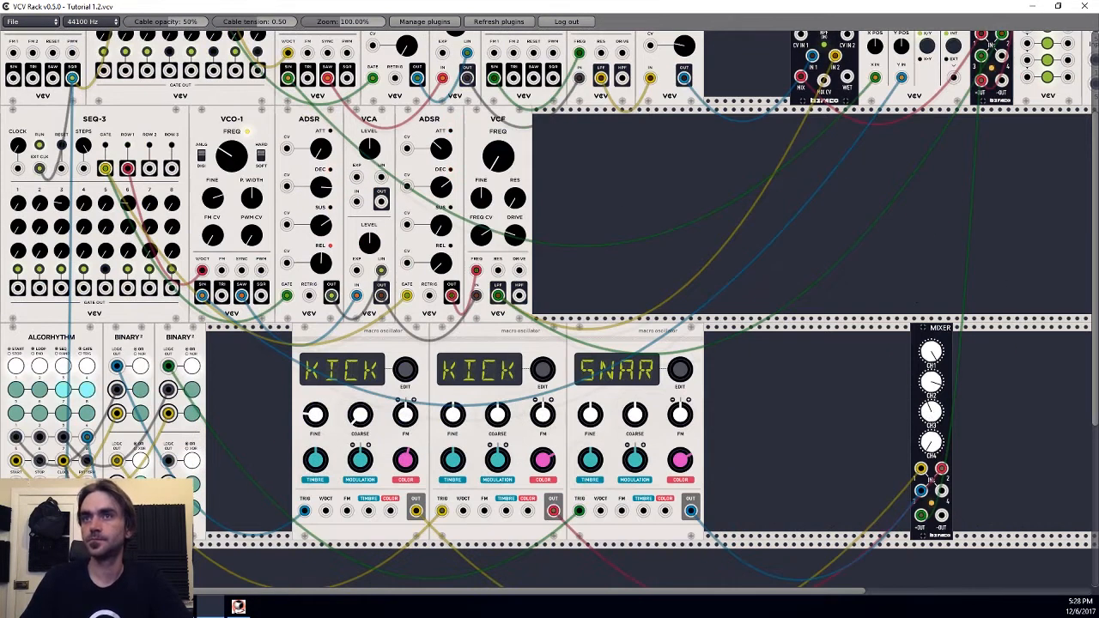
# Patch Algorhythm output 6 into the second input of the first Binary²'s lower section.
pyautogui.scroll(-1, 852, 398)
pyautogui.scroll(-1, 853, 398)
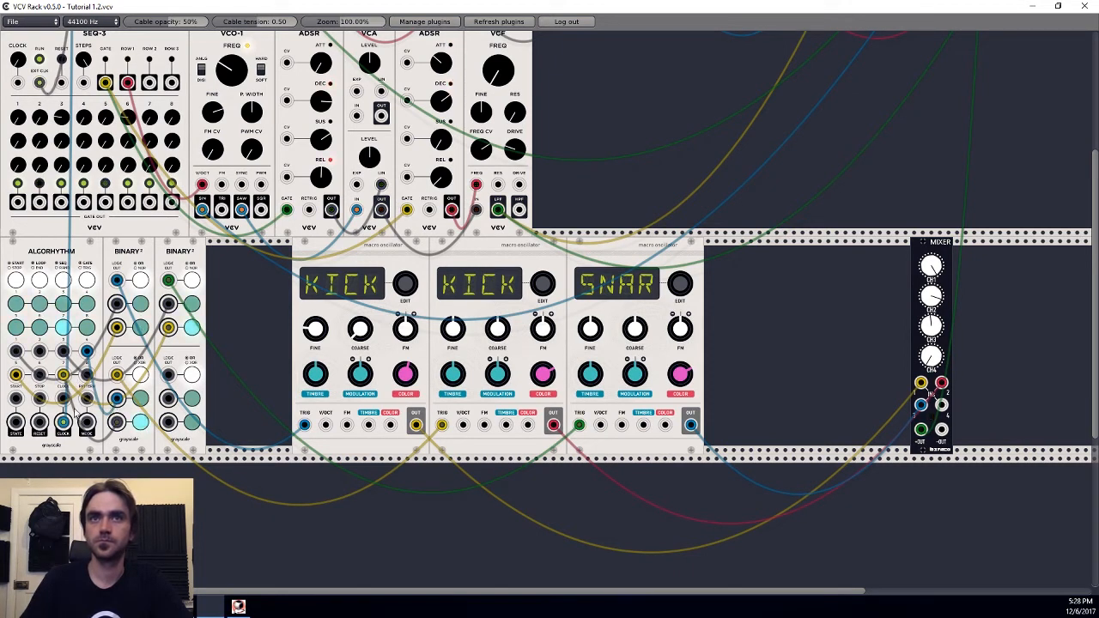
pyautogui.moveTo(118, 423); pyautogui.dragTo(41, 376)
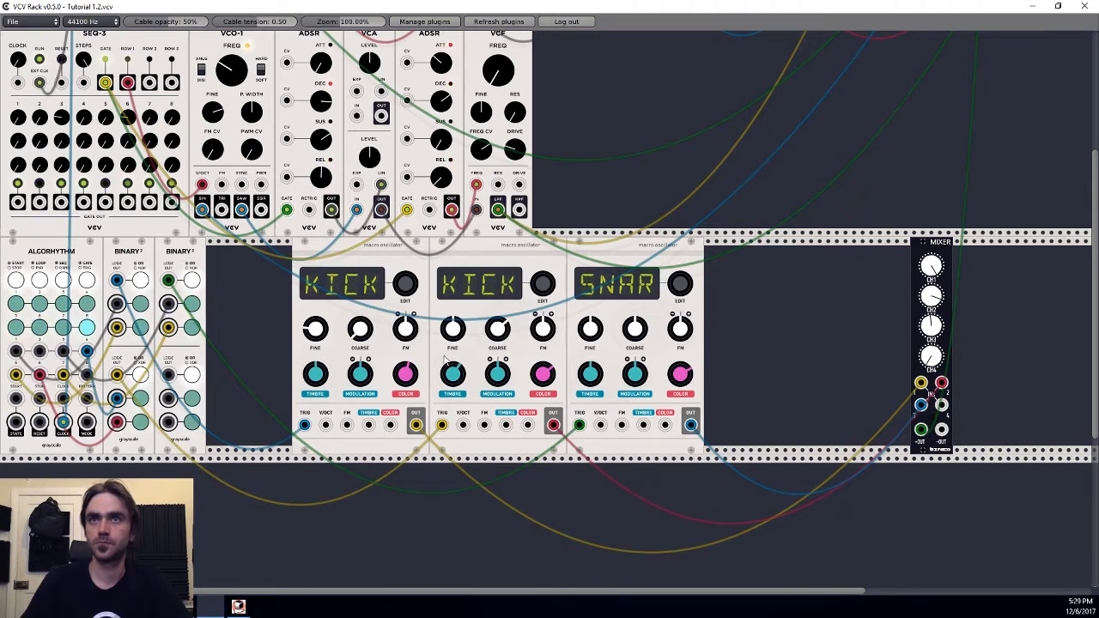
# Move the three Macro Oscillators left so they sit directly against the second Binary².
pyautogui.scroll(5, 452, 373)
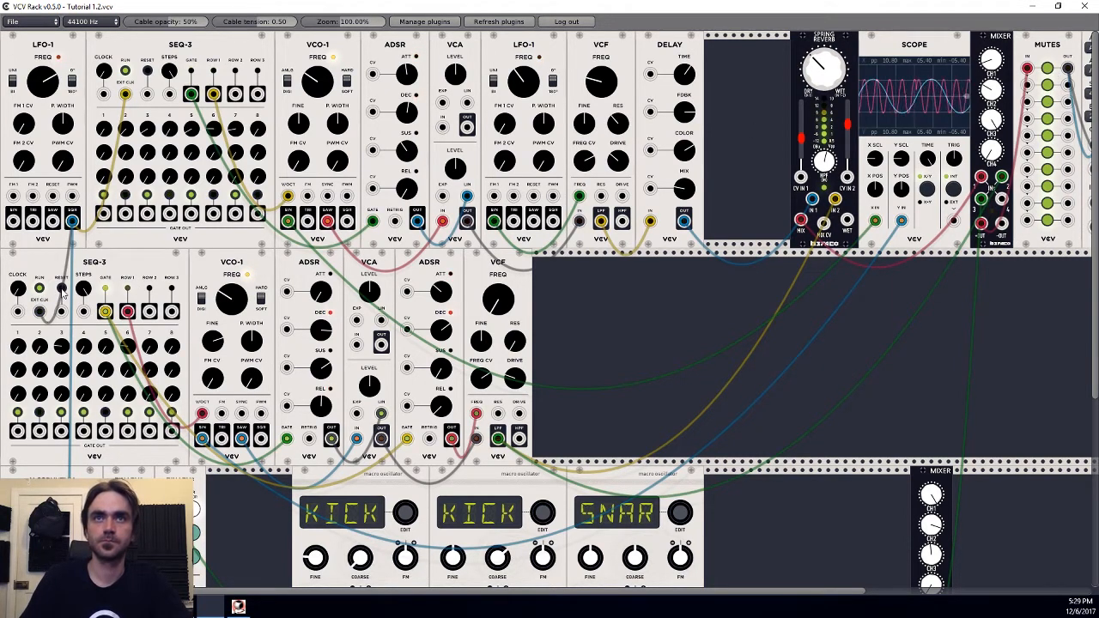
pyautogui.scroll(-5, 135, 269)
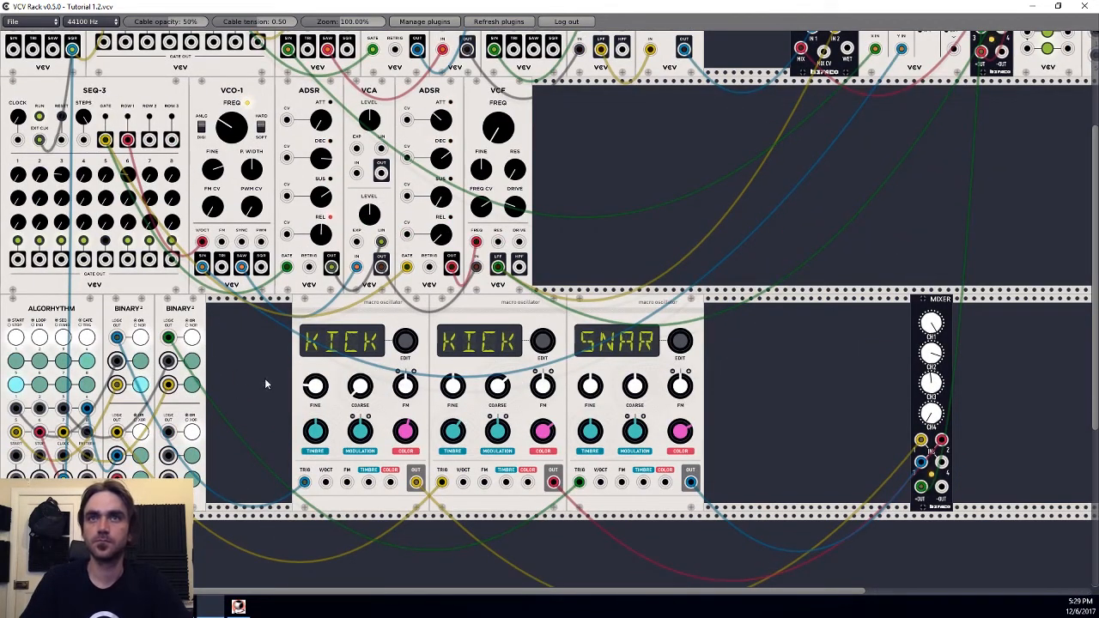
pyautogui.scroll(-2, 283, 386)
pyautogui.scroll(-4, 296, 394)
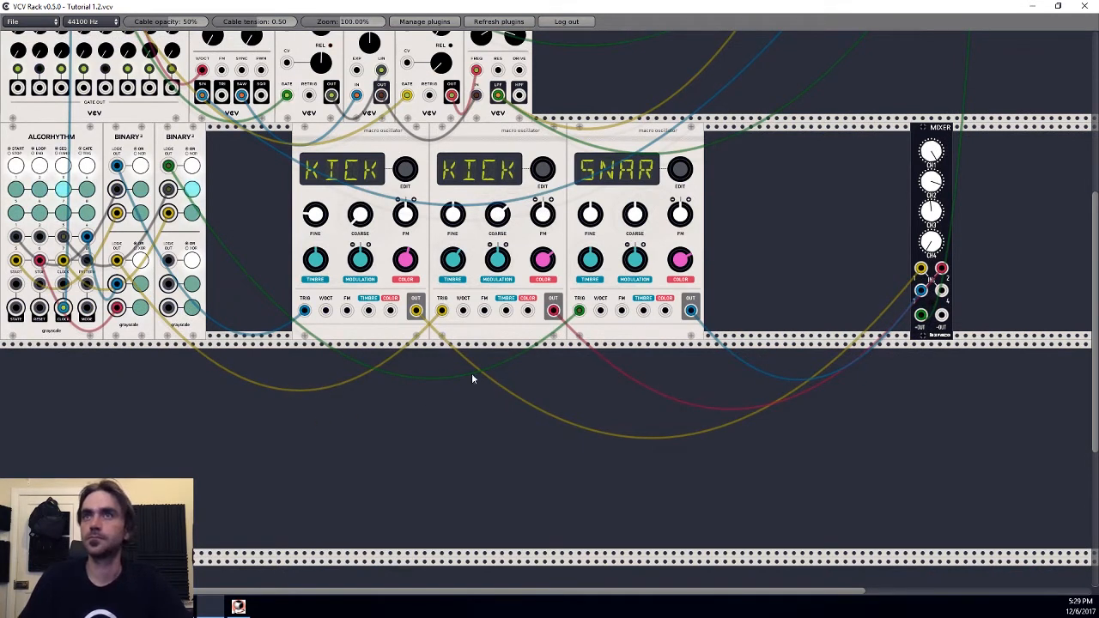
pyautogui.moveTo(378, 137); pyautogui.dragTo(292, 137)
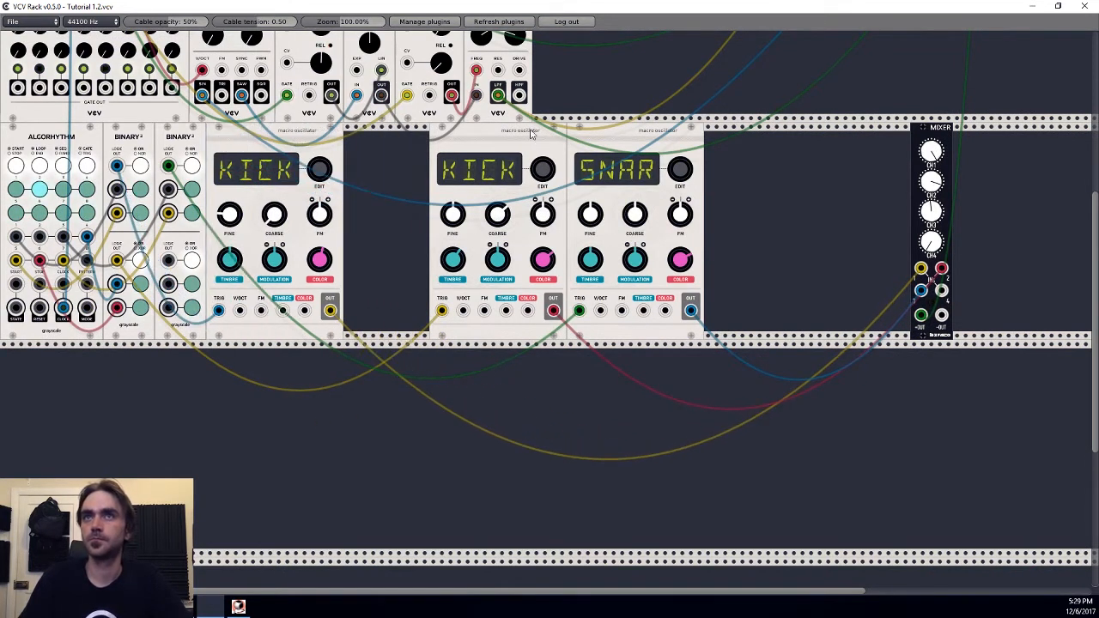
pyautogui.moveTo(530, 133); pyautogui.dragTo(444, 133)
pyautogui.moveTo(604, 133); pyautogui.dragTo(519, 135)
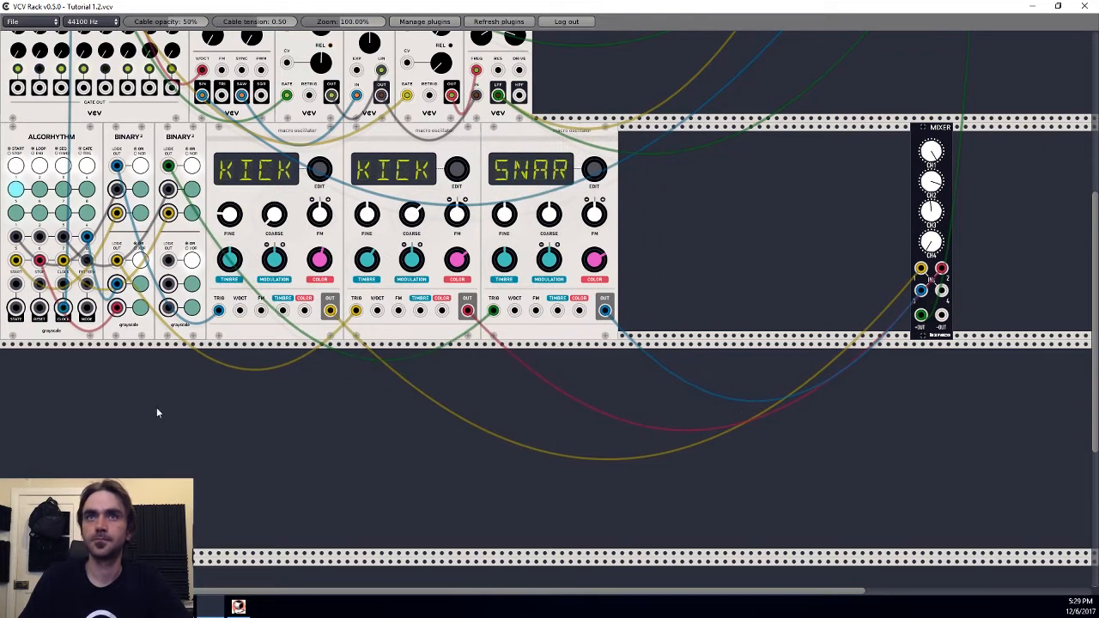
# Duplicate the SNAR Macro Oscillator, placing the copy in the fourth row with its model set to NOIS.
pyautogui.rightClick(257, 444)
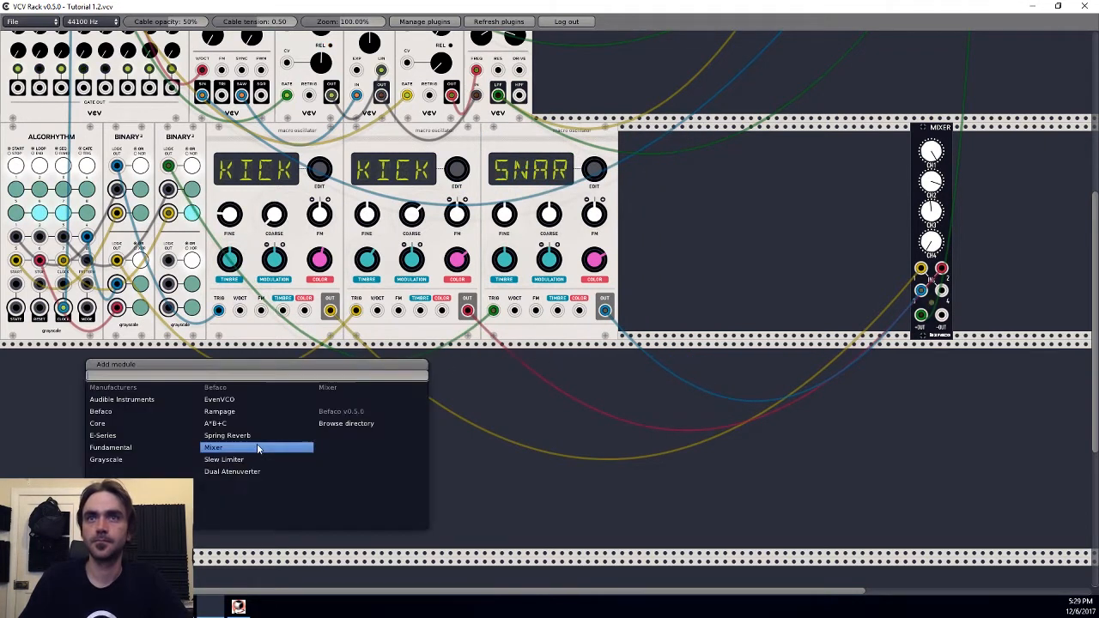
pyautogui.click(745, 213)
pyautogui.rightClick(543, 150)
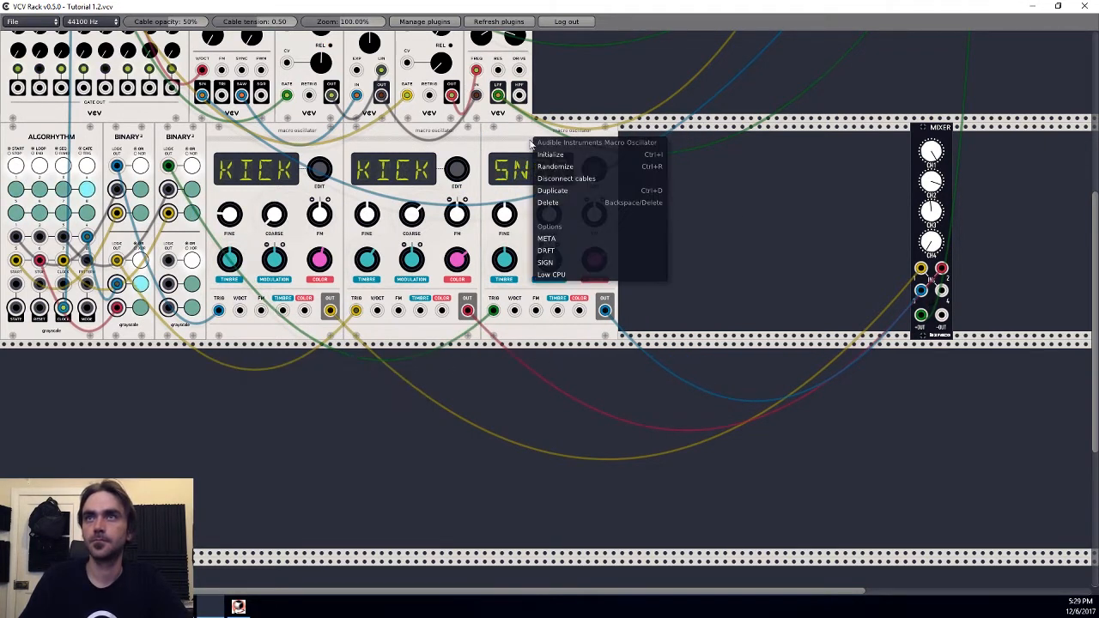
pyautogui.click(566, 188)
pyautogui.moveTo(731, 169); pyautogui.dragTo(732, 135)
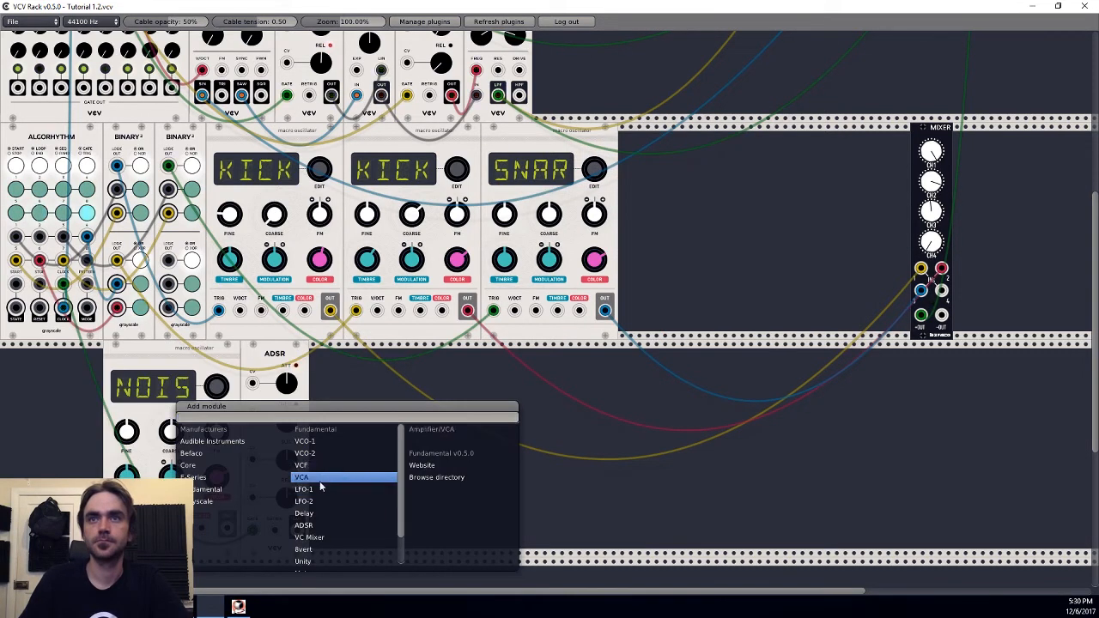
# Add a Fundamental VCA beside the ADSR in the fourth row.
pyautogui.click(320, 481)
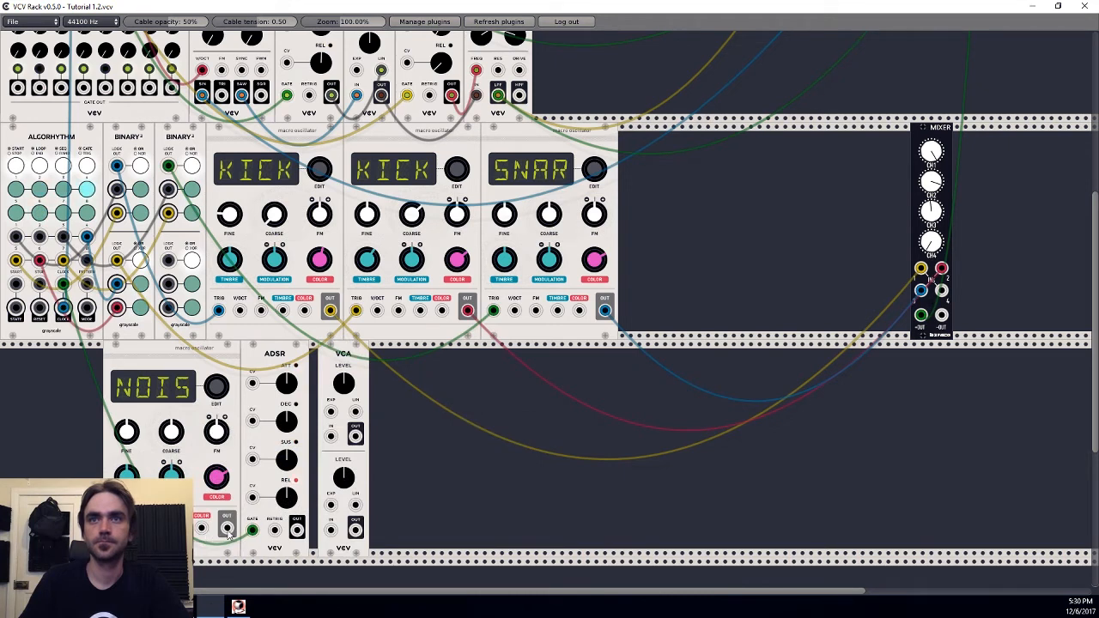
# Patch NOIS through the lower VCA into drum mixer input 4, with the ADSR driving its LIN input, and shorten the ADSR decay.
pyautogui.moveTo(296, 529); pyautogui.dragTo(941, 293)
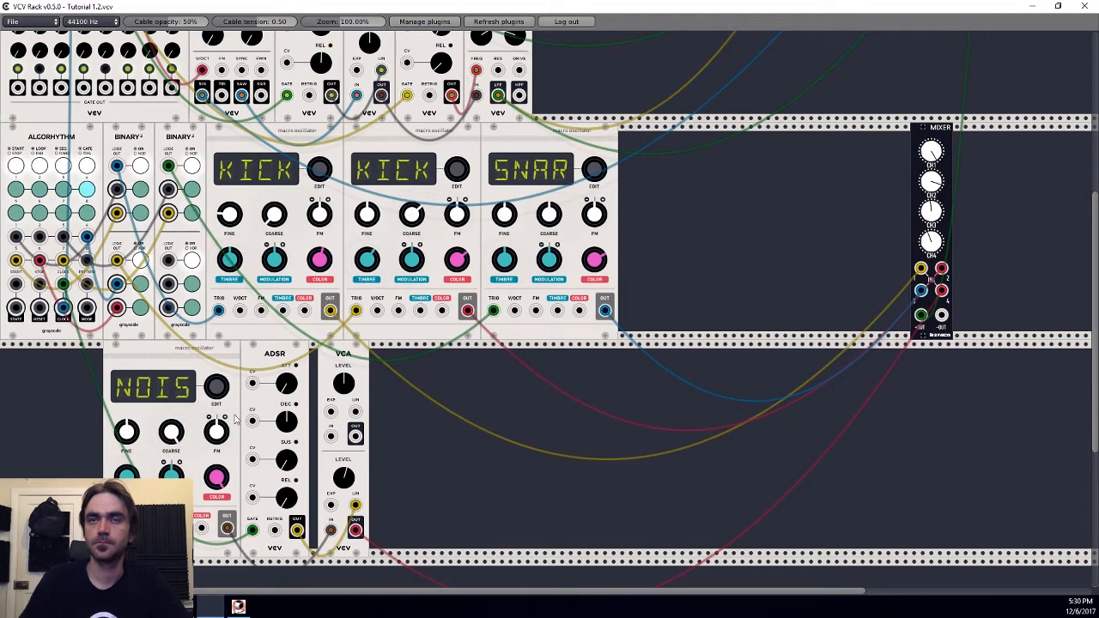
pyautogui.moveTo(287, 421); pyautogui.dragTo(287, 446)
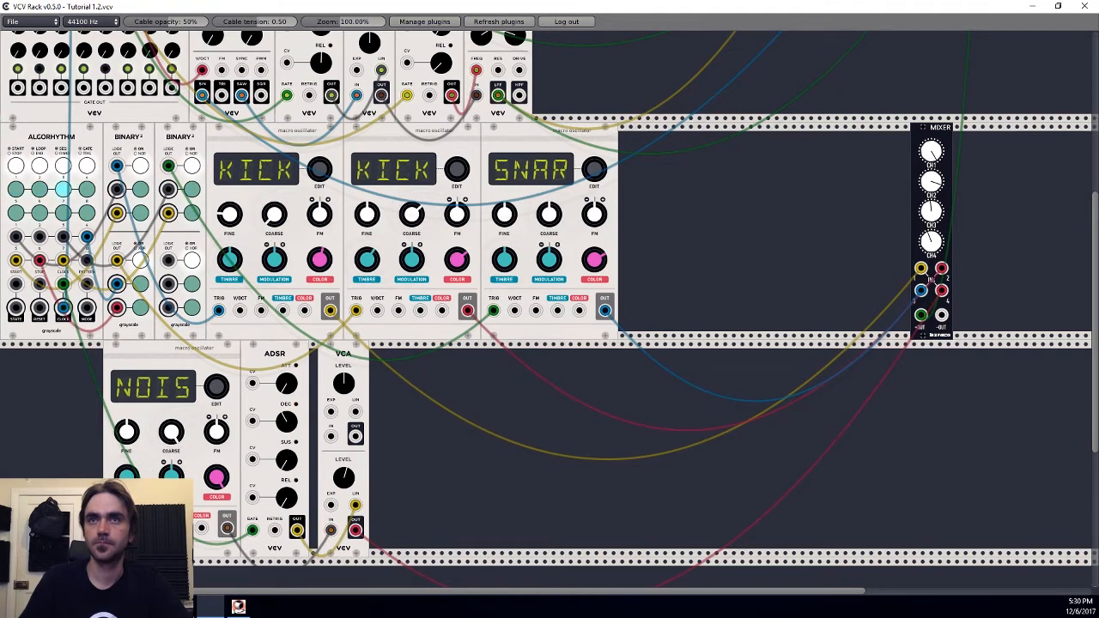
# Move the NOIS oscillator, its ADSR and its VCA into the third row between the SNAR oscillator and the drum mixer.
pyautogui.moveTo(337, 350); pyautogui.dragTo(329, 348)
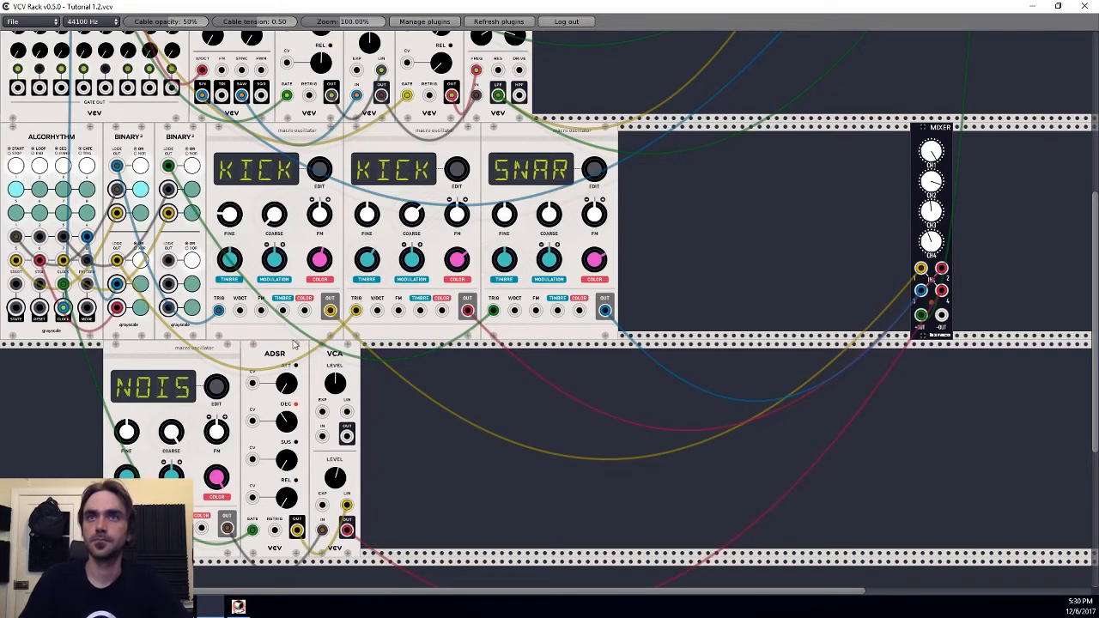
pyautogui.moveTo(326, 362); pyautogui.dragTo(816, 150)
pyautogui.moveTo(266, 364); pyautogui.dragTo(820, 188)
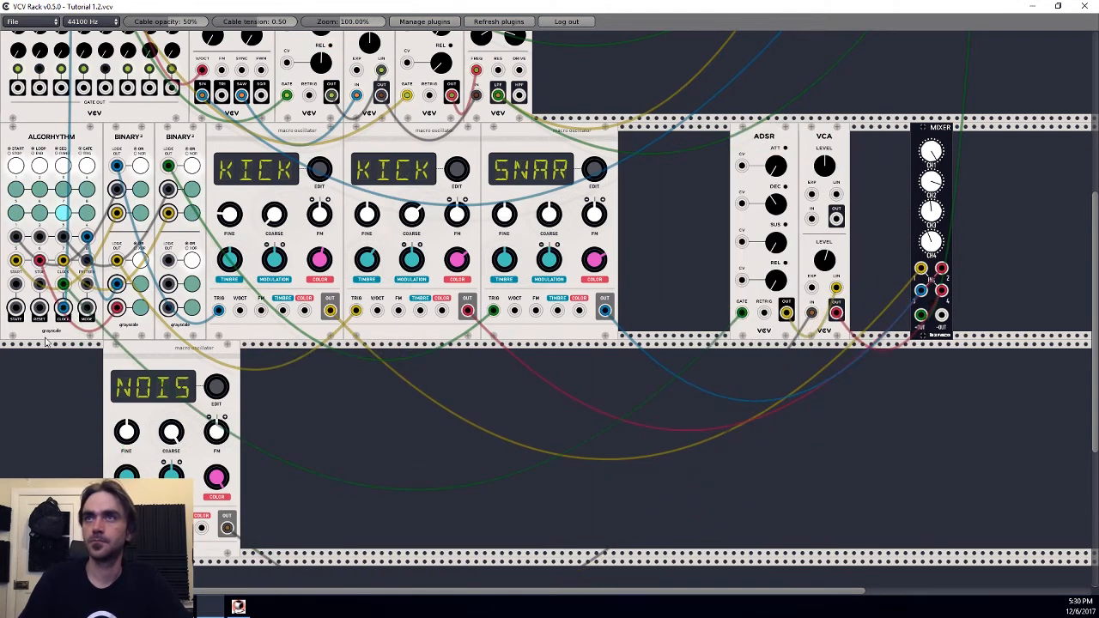
pyautogui.moveTo(151, 363); pyautogui.dragTo(669, 140)
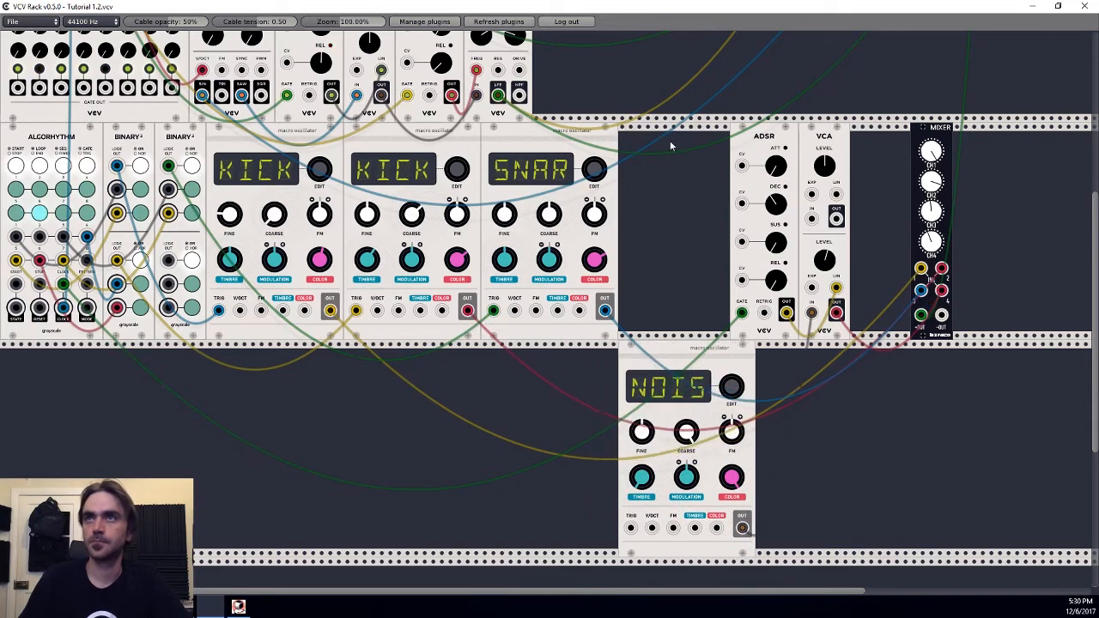
pyautogui.moveTo(825, 146); pyautogui.dragTo(867, 147)
pyautogui.moveTo(766, 150); pyautogui.dragTo(809, 153)
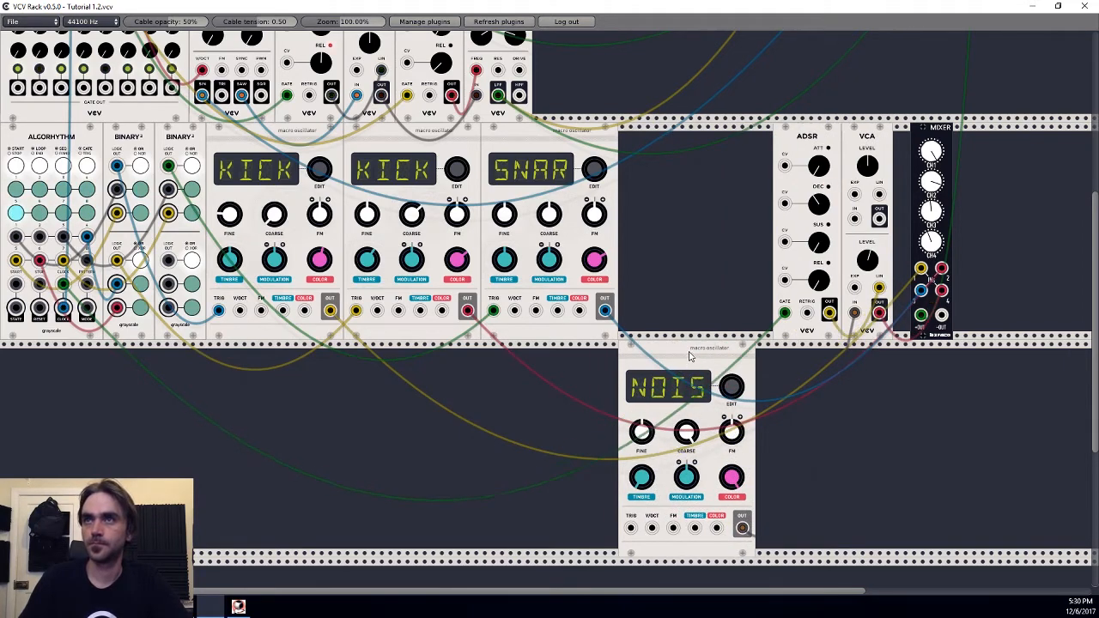
pyautogui.moveTo(688, 355); pyautogui.dragTo(691, 129)
pyautogui.moveTo(802, 133); pyautogui.dragTo(785, 133)
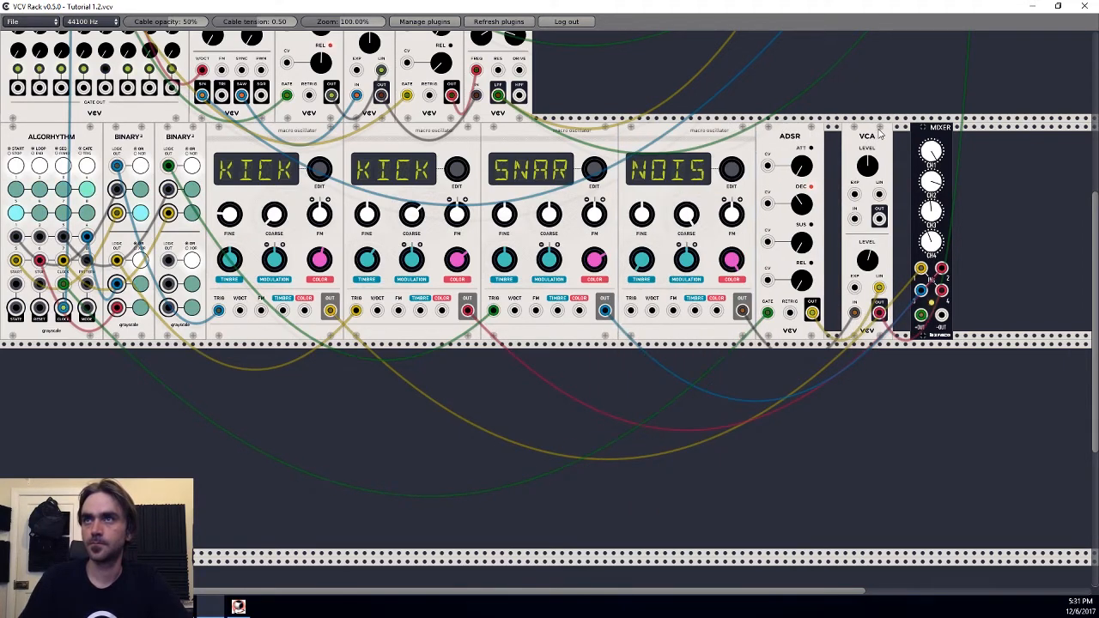
# Set the Spring Reverb's dry/wet knob just below its midpoint and move the drum mixer directly against the VCA.
pyautogui.scroll(8, 858, 171)
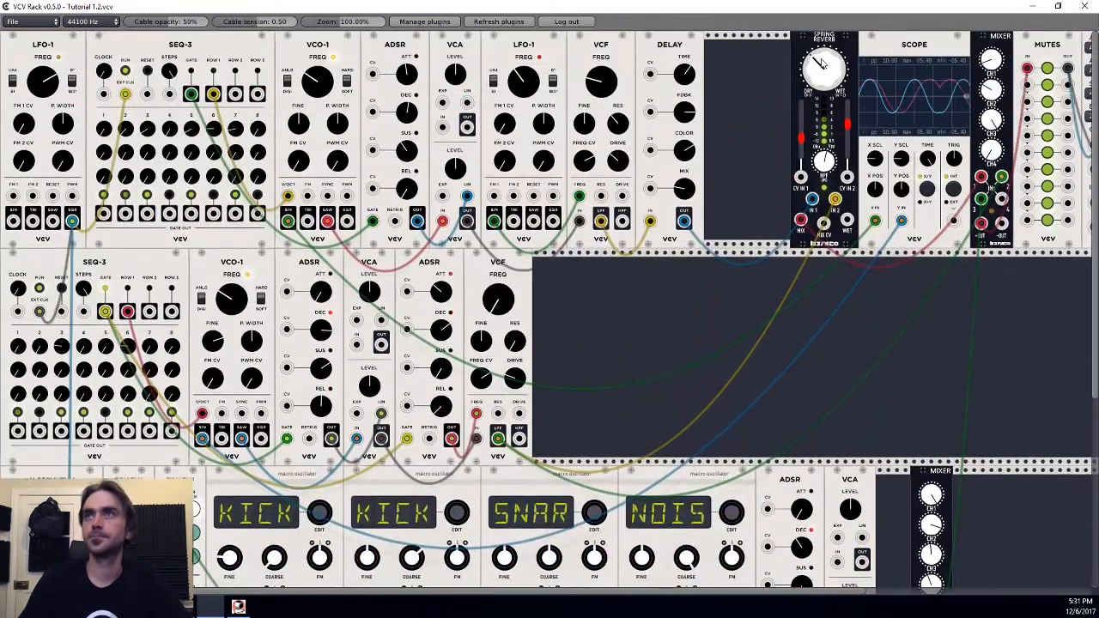
pyautogui.moveTo(821, 63); pyautogui.dragTo(821, 24)
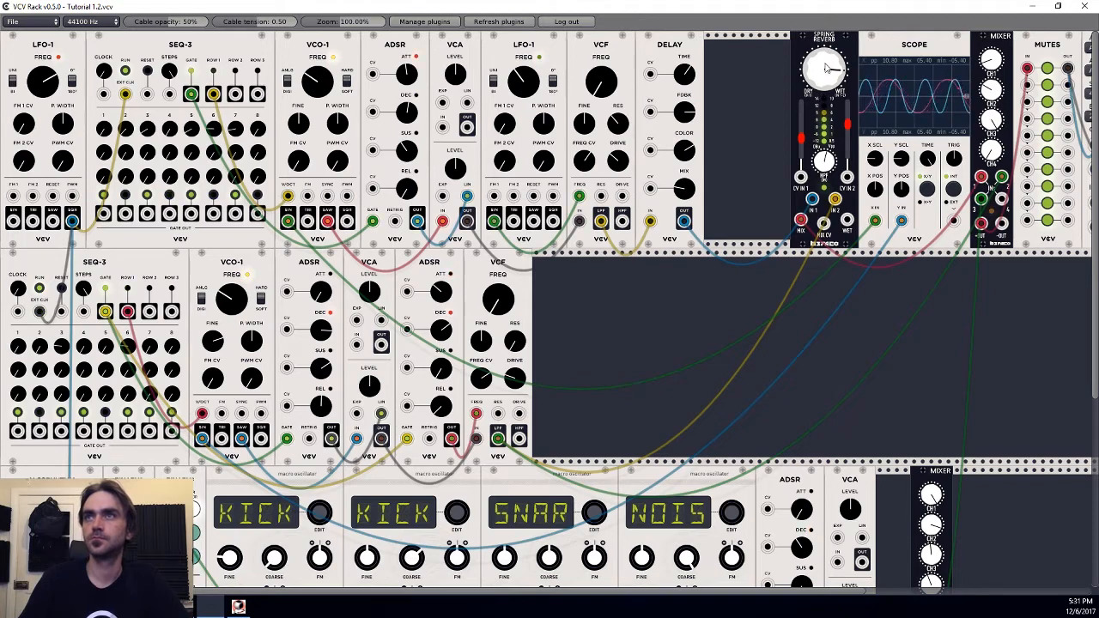
pyautogui.moveTo(826, 66); pyautogui.dragTo(825, 170)
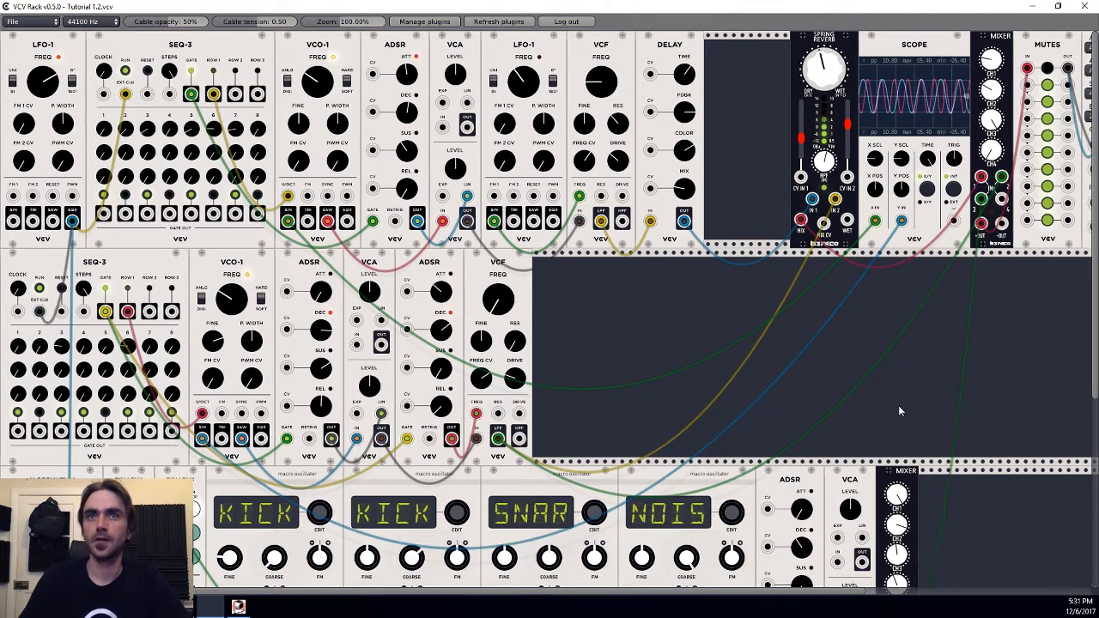
# Patch the second Binary²'s lower logic output into the decay CV input of the noise voice's ADSR.
pyautogui.scroll(-4, 898, 410)
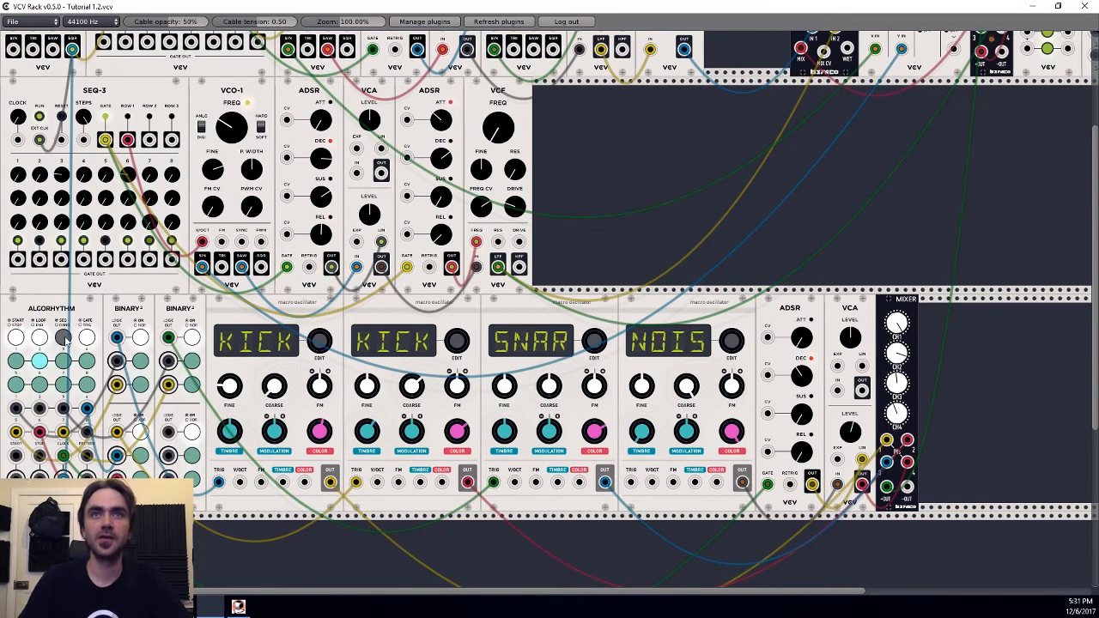
pyautogui.scroll(-2, 778, 326)
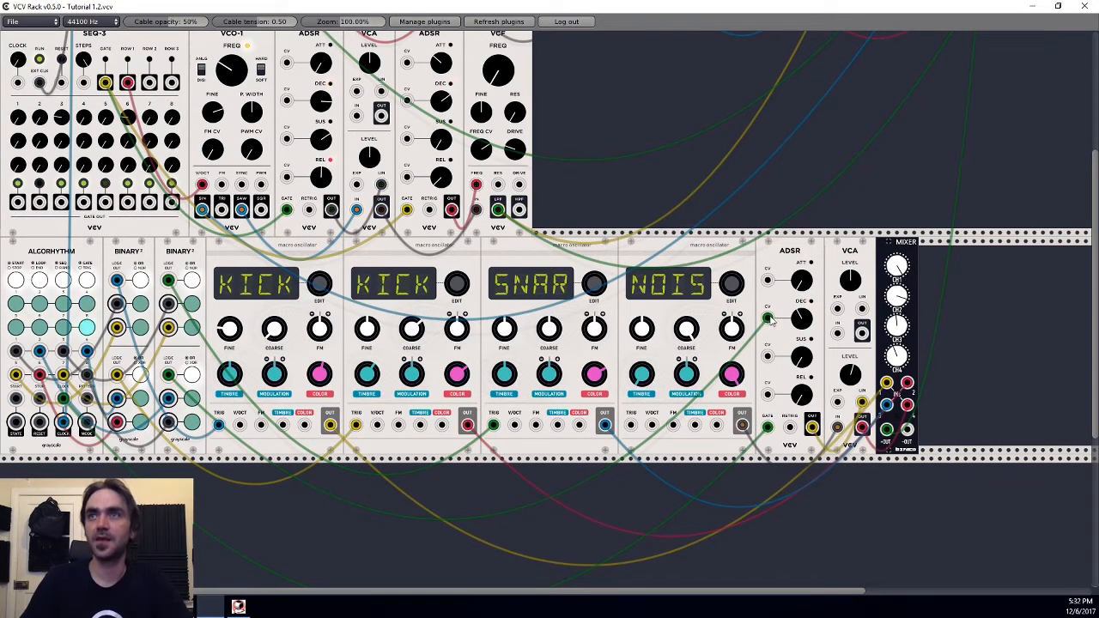
pyautogui.moveTo(766, 318); pyautogui.dragTo(169, 375)
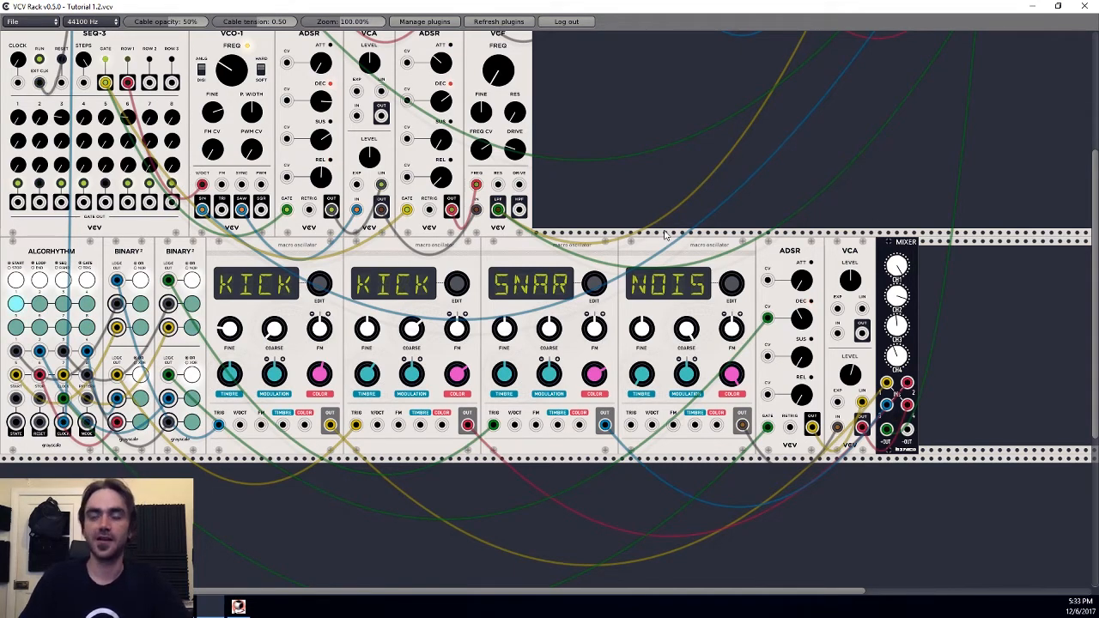
# Switch the third control in Algorhythm's uppermost row twice while the drum pattern plays.
pyautogui.scroll(5, 984, 243)
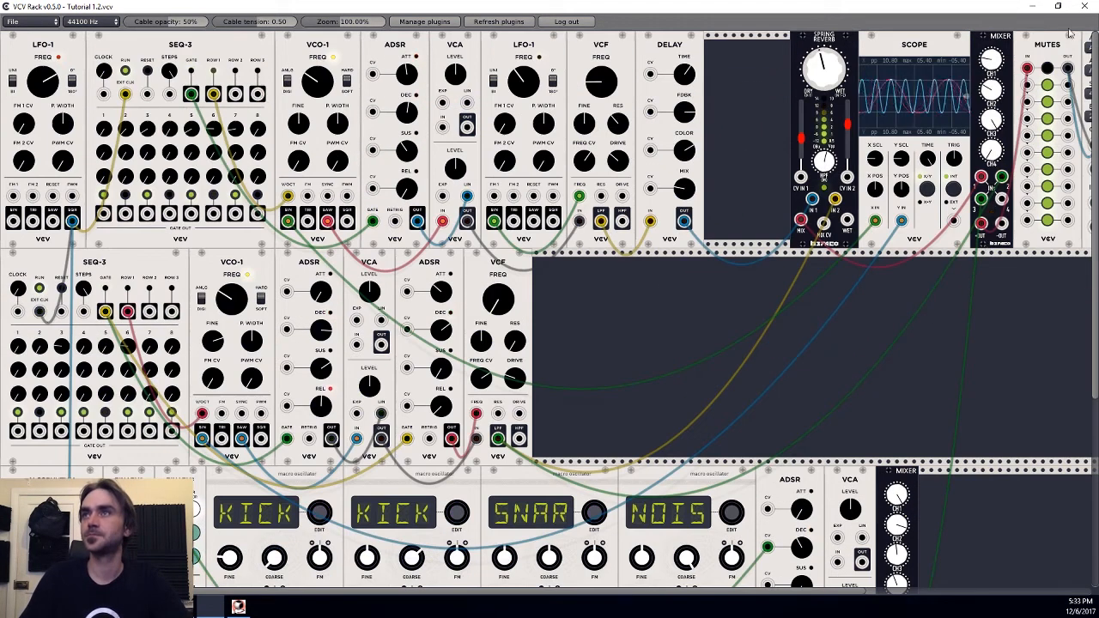
pyautogui.scroll(-6, 1000, 290)
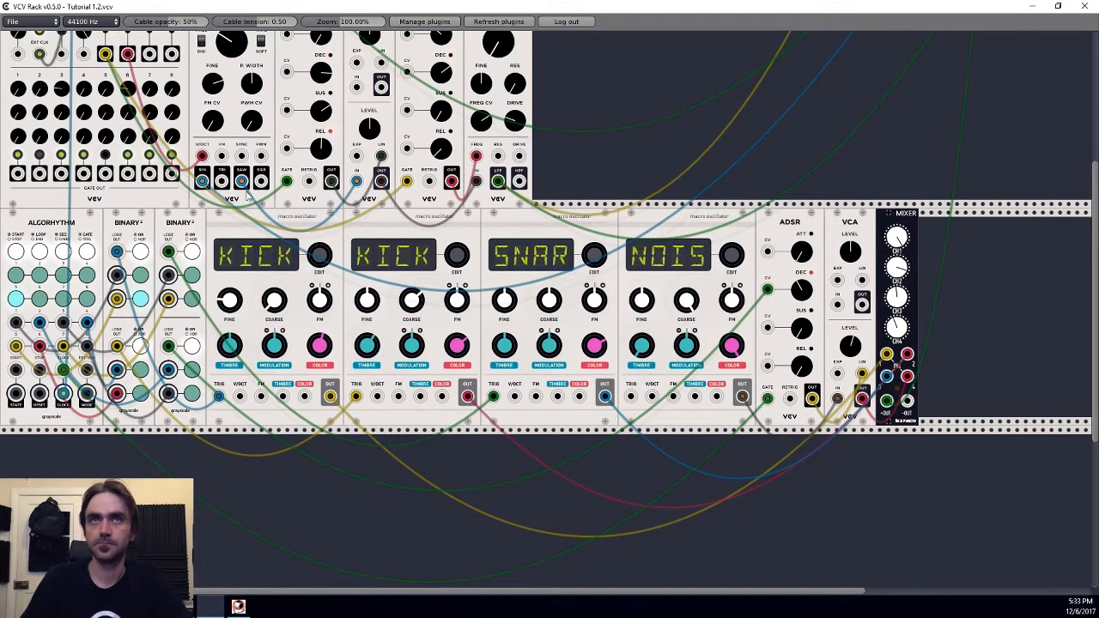
pyautogui.click(67, 257)
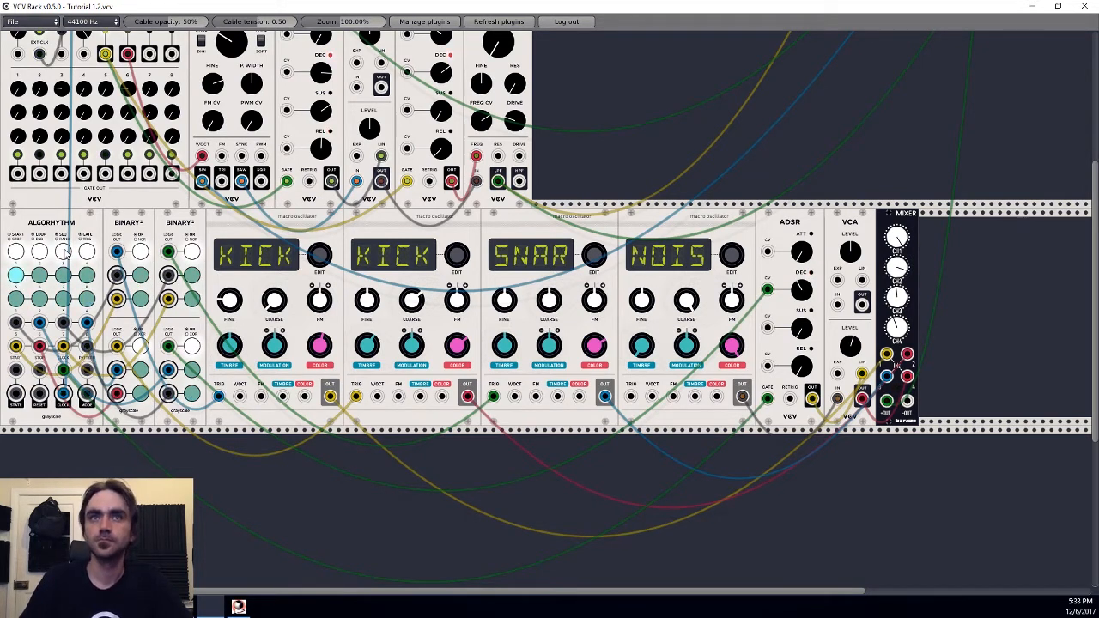
pyautogui.click(66, 251)
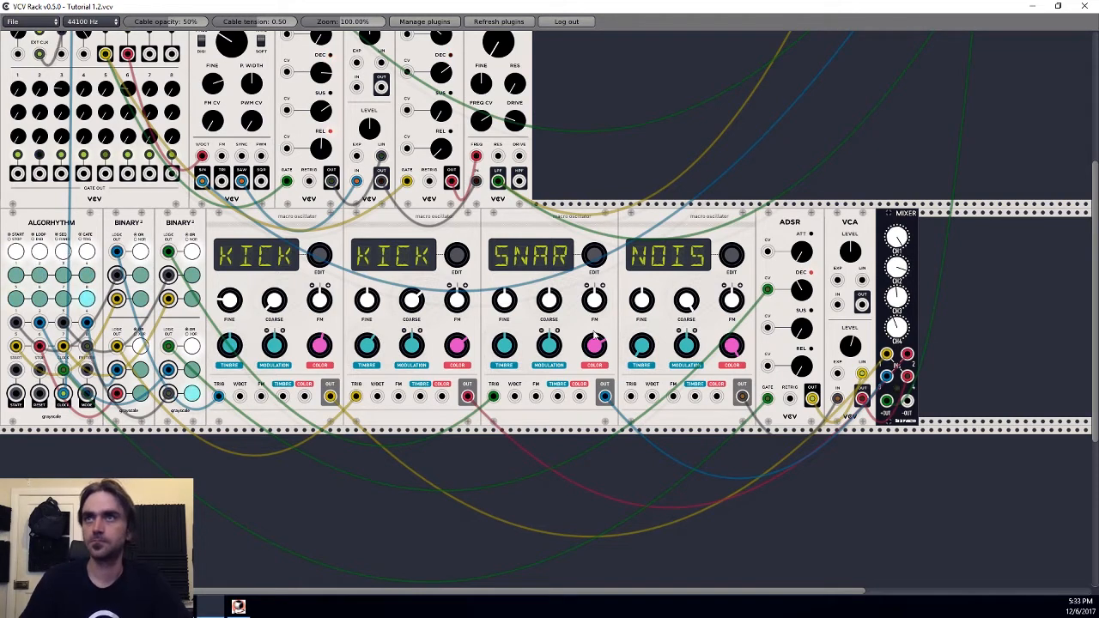
# Duplicate the Mutes module in the first row.
pyautogui.scroll(3, 972, 350)
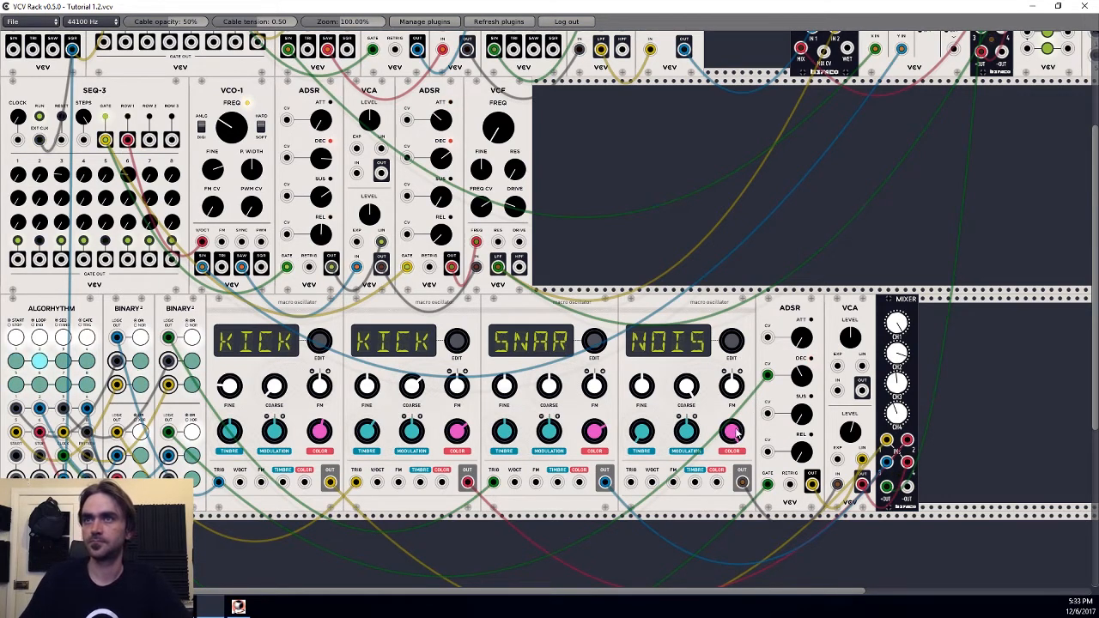
pyautogui.scroll(2, 958, 259)
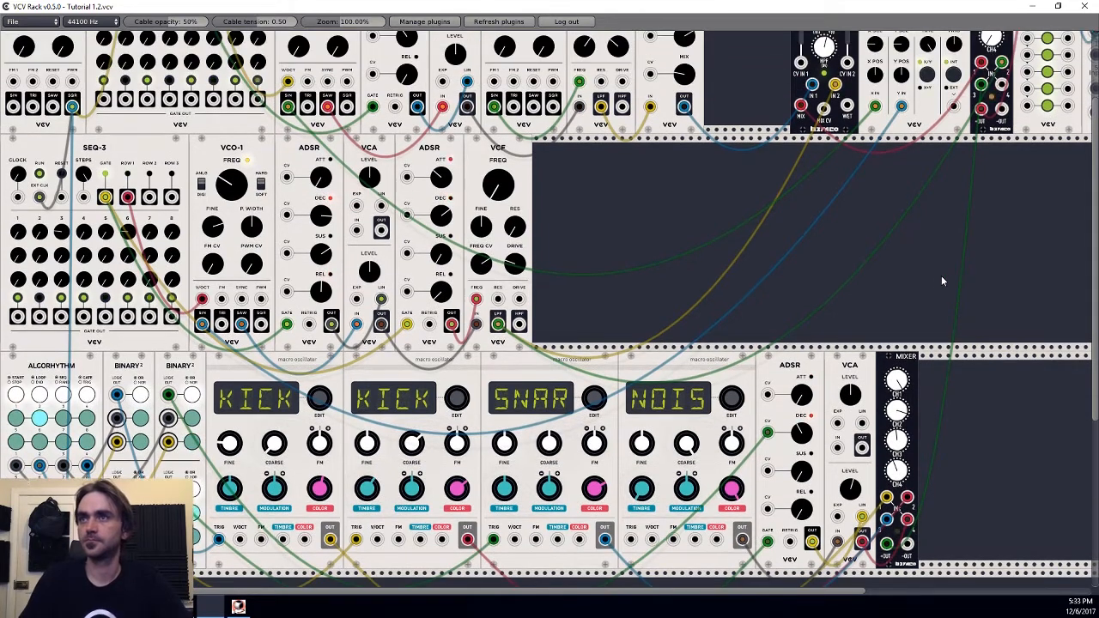
pyautogui.scroll(4, 934, 301)
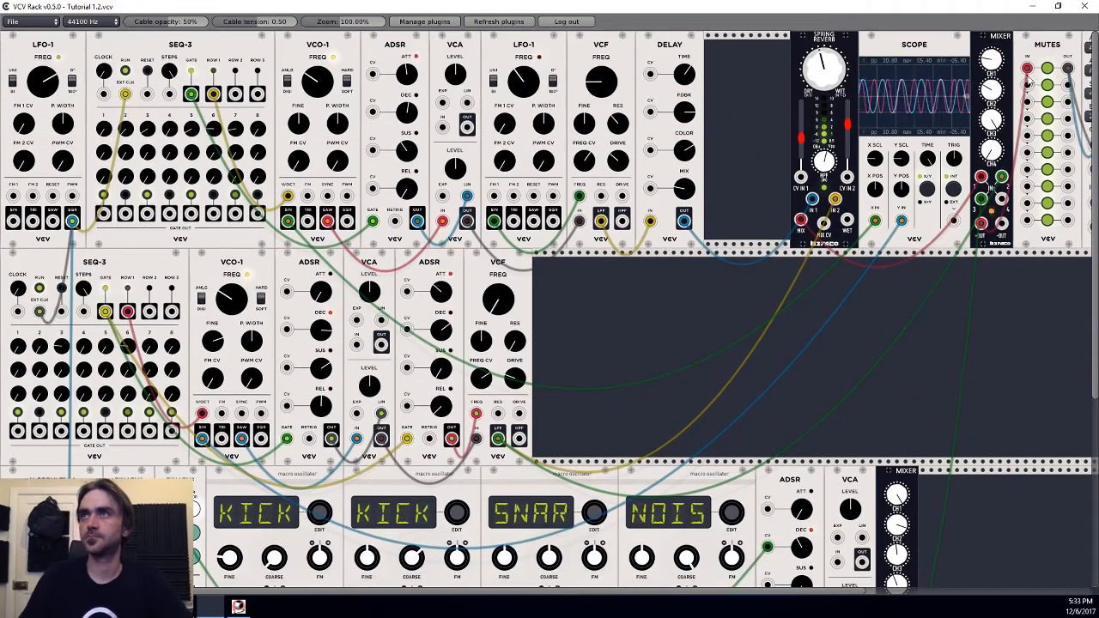
pyautogui.scroll(-4, 938, 377)
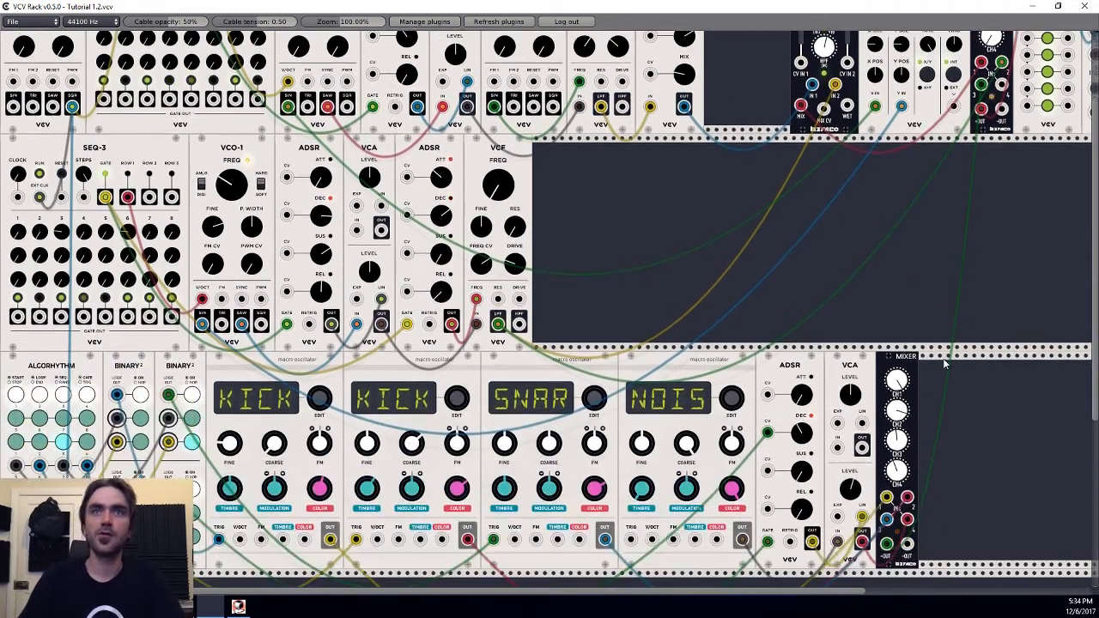
pyautogui.scroll(2, 909, 343)
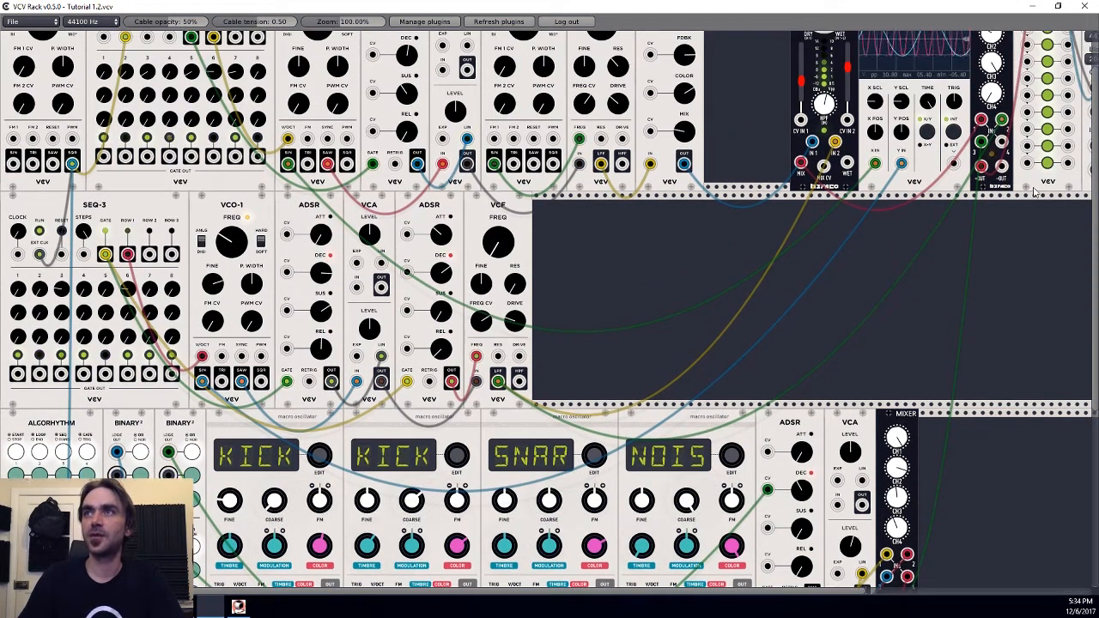
pyautogui.rightClick(999, 189)
pyautogui.click(1024, 241)
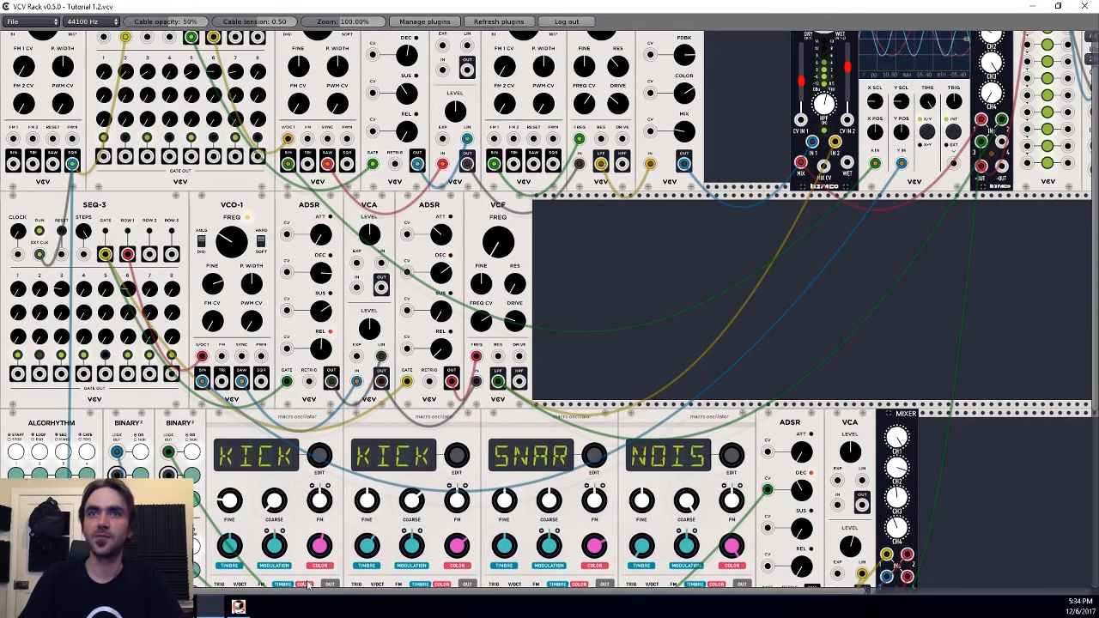
# Place the Mutes copy in the third row beside the drum mixer and repatch the drum mixer's output into its first input.
pyautogui.hscroll(10, 670, 307)
pyautogui.scroll(2, 670, 306)
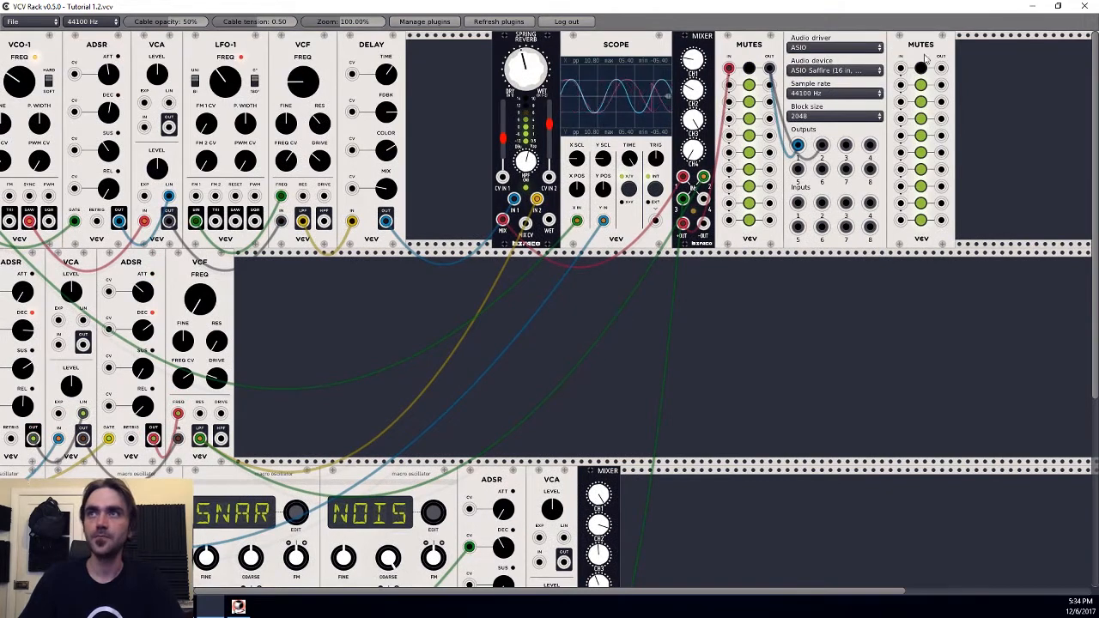
pyautogui.moveTo(936, 137); pyautogui.dragTo(687, 362)
pyautogui.scroll(-5, 721, 367)
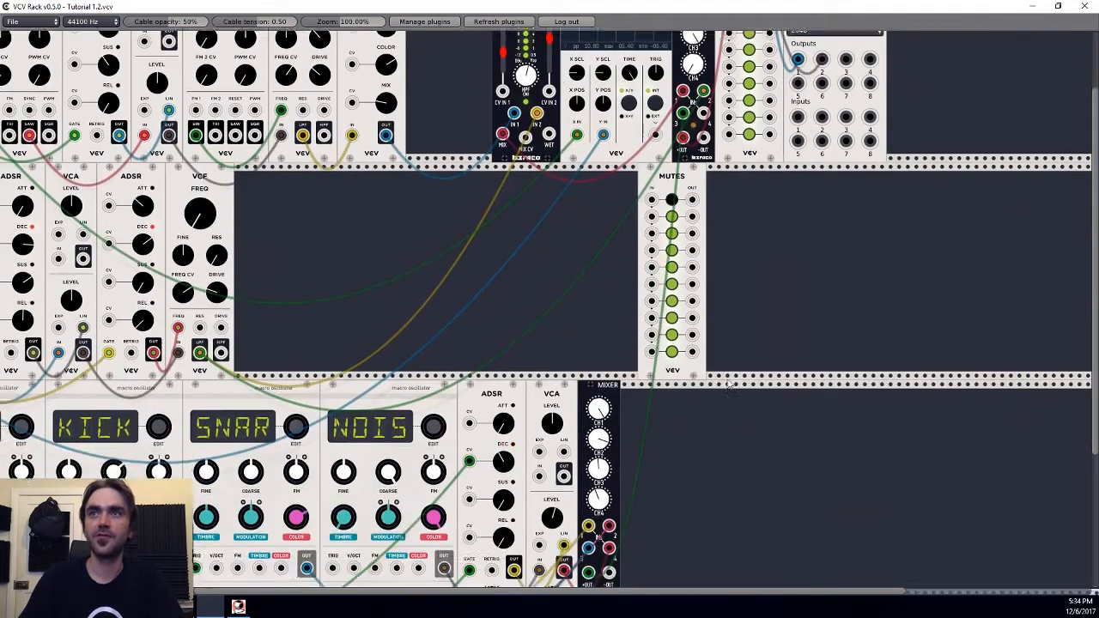
pyautogui.scroll(3, 721, 367)
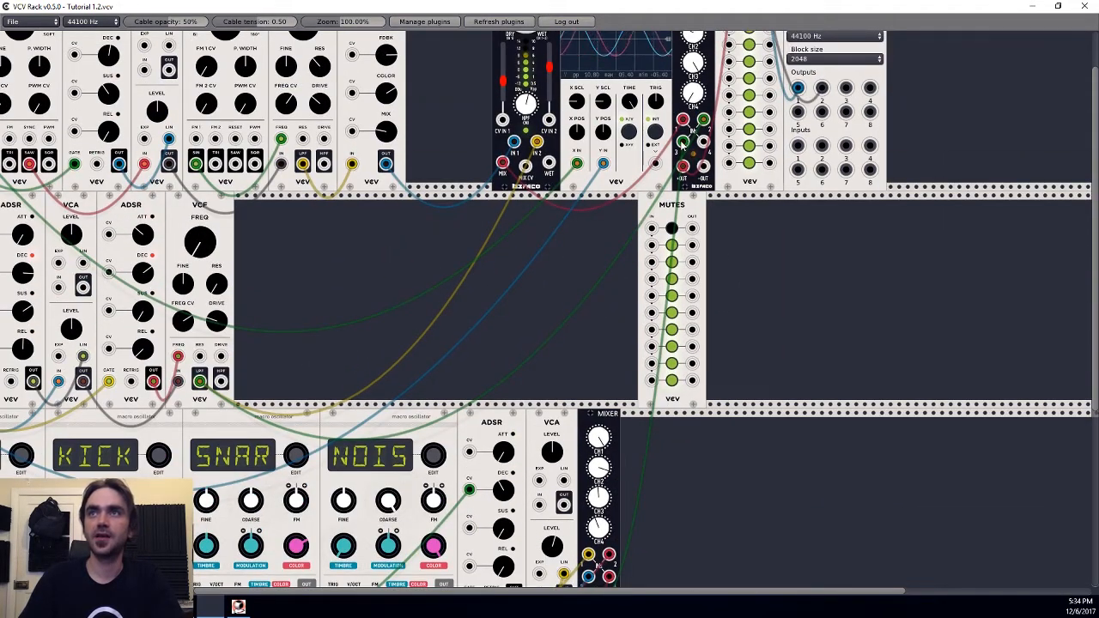
pyautogui.moveTo(682, 143); pyautogui.dragTo(672, 363)
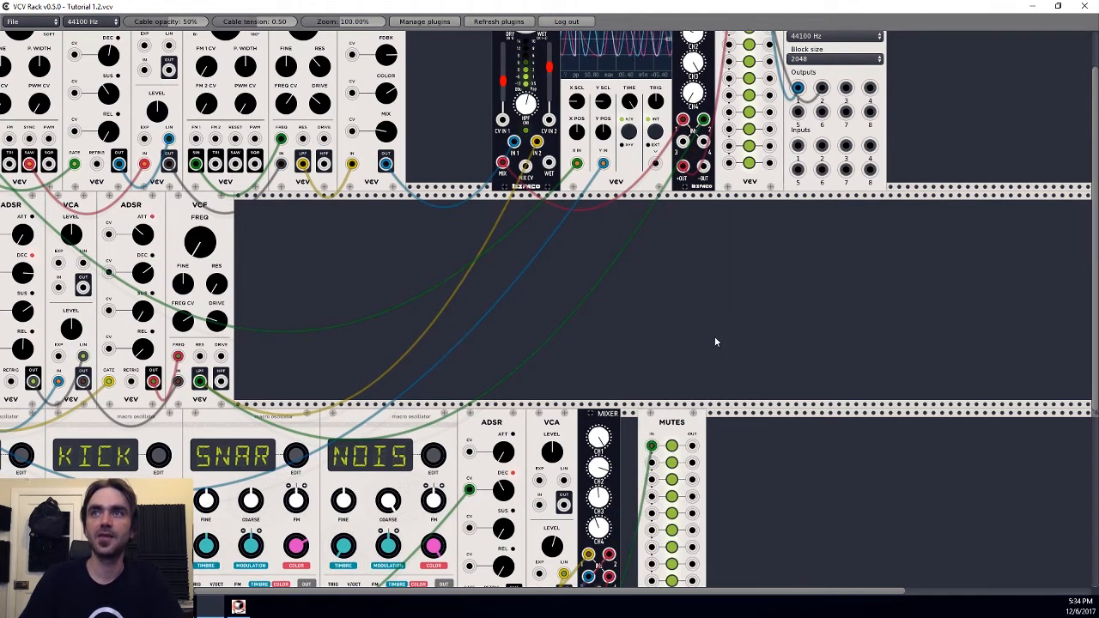
# Place three Spring Reverbs beside the third-row Mutes and patch them between its outputs and the main mixer.
pyautogui.scroll(2, 714, 342)
pyautogui.moveTo(707, 187); pyautogui.dragTo(683, 200)
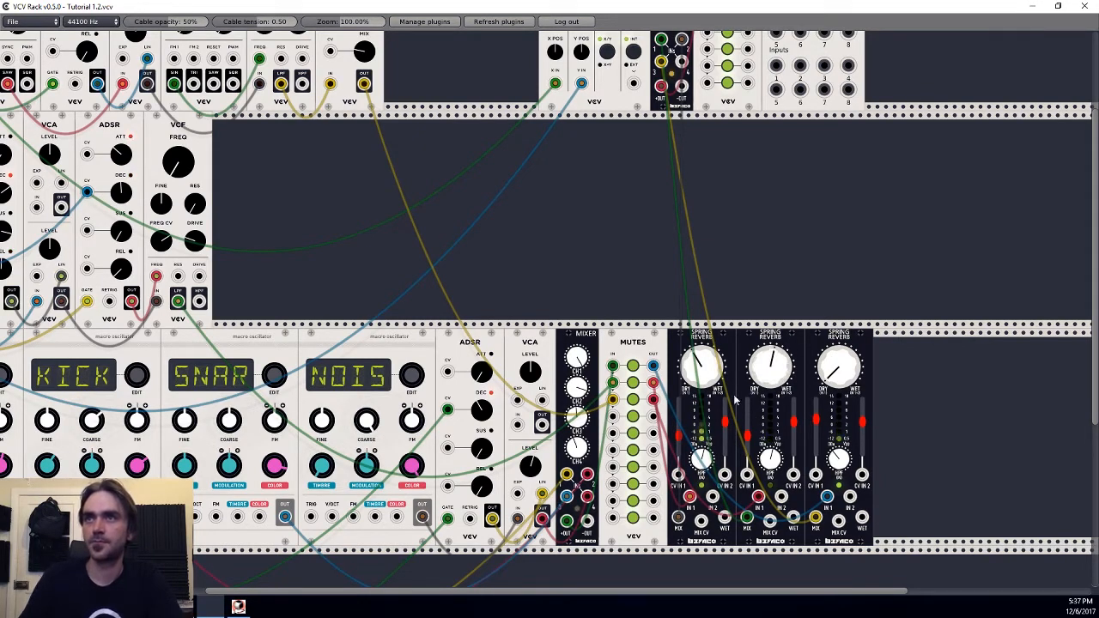
# Move the third Spring Reverb further along the third row, away from the other two reverbs.
pyautogui.scroll(3, 710, 162)
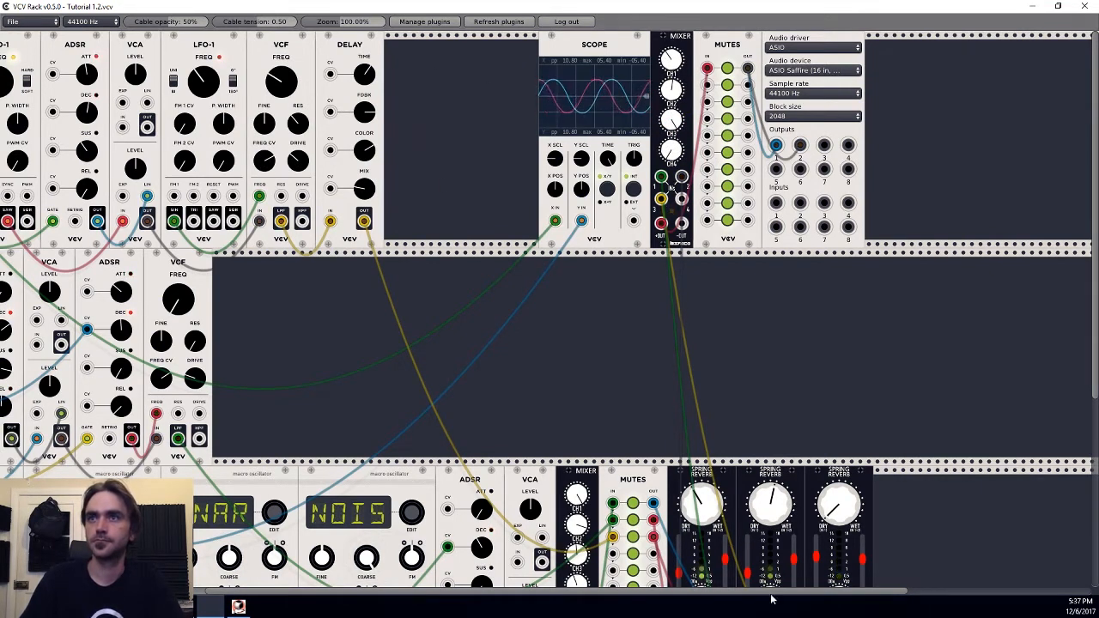
pyautogui.moveTo(738, 591); pyautogui.dragTo(618, 590)
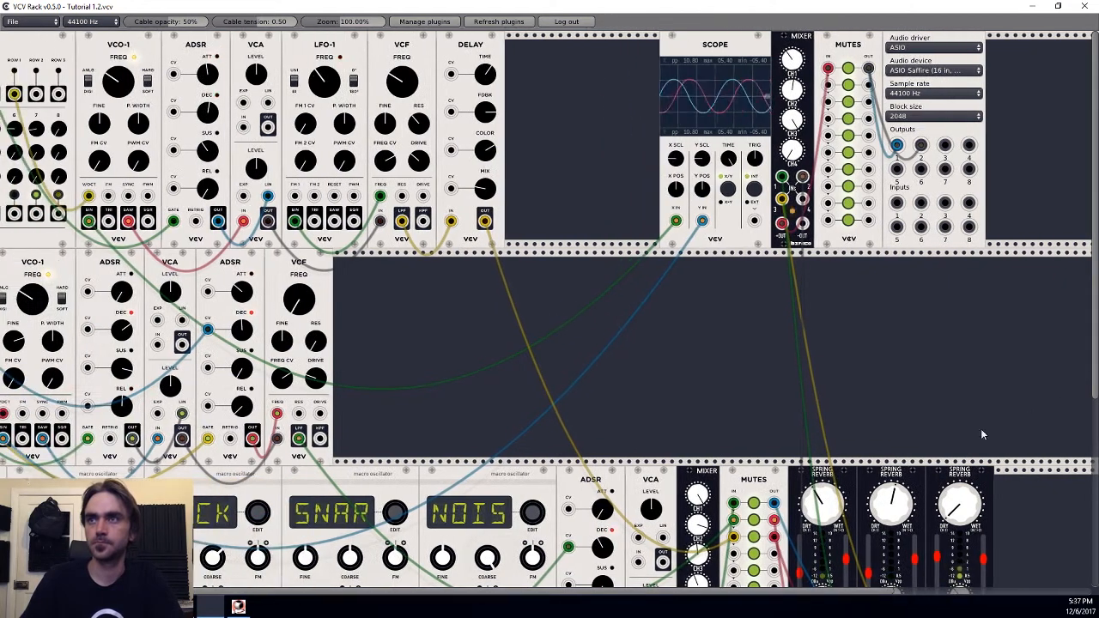
pyautogui.scroll(-3, 953, 428)
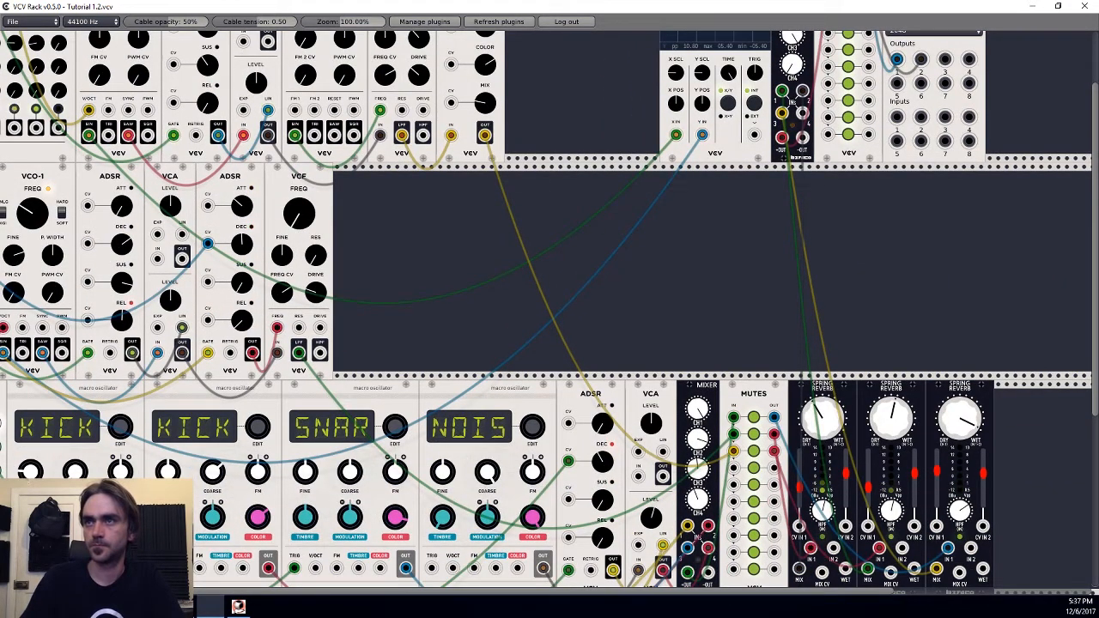
pyautogui.scroll(-7, 869, 299)
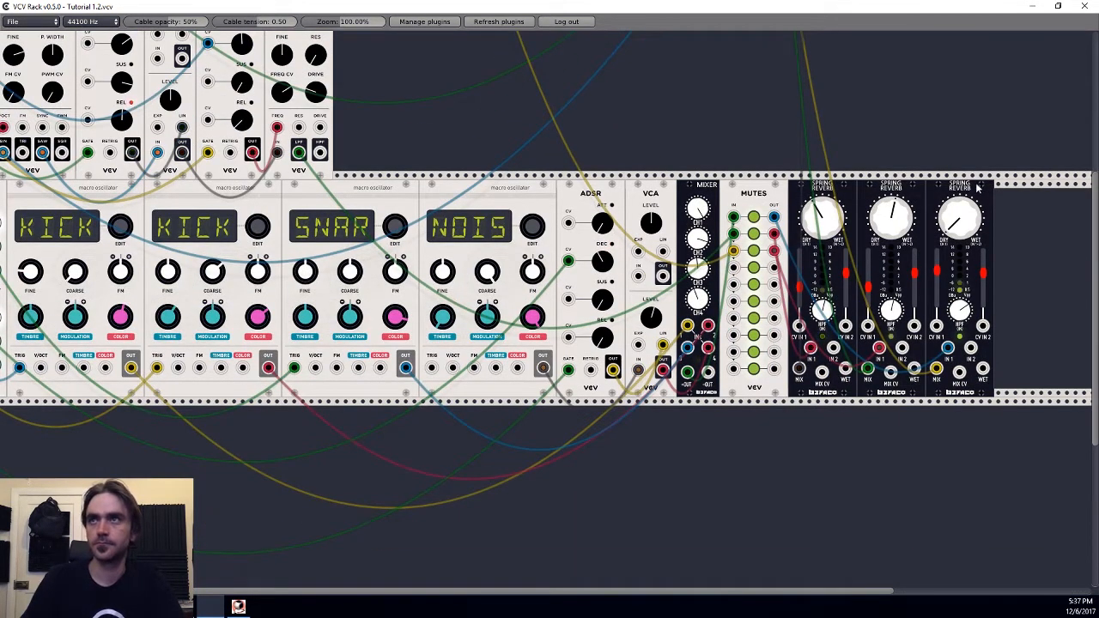
pyautogui.moveTo(977, 187); pyautogui.dragTo(1036, 184)
pyautogui.moveTo(920, 188)
pyautogui.mouseDown()
pyautogui.moveTo(961, 188)
pyautogui.moveTo(922, 188)
pyautogui.mouseUp()
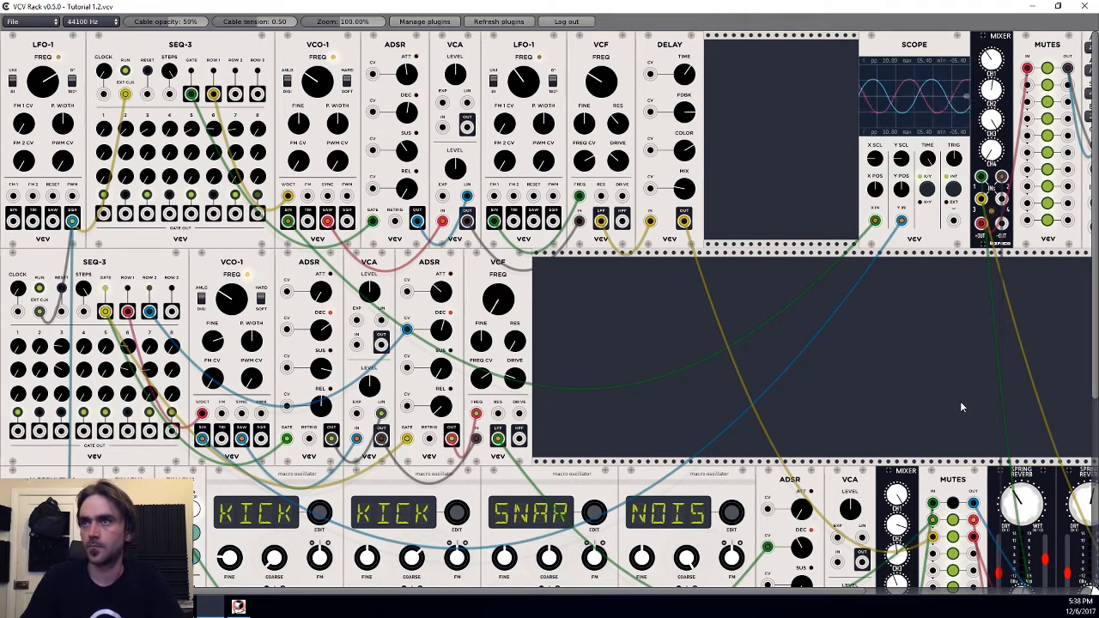
# Unmute channel 1 and mute channel 3 on the third-row Mutes, and mute channel 1 on the Mutes feeding the audio output.
pyautogui.scroll(-2, 962, 407)
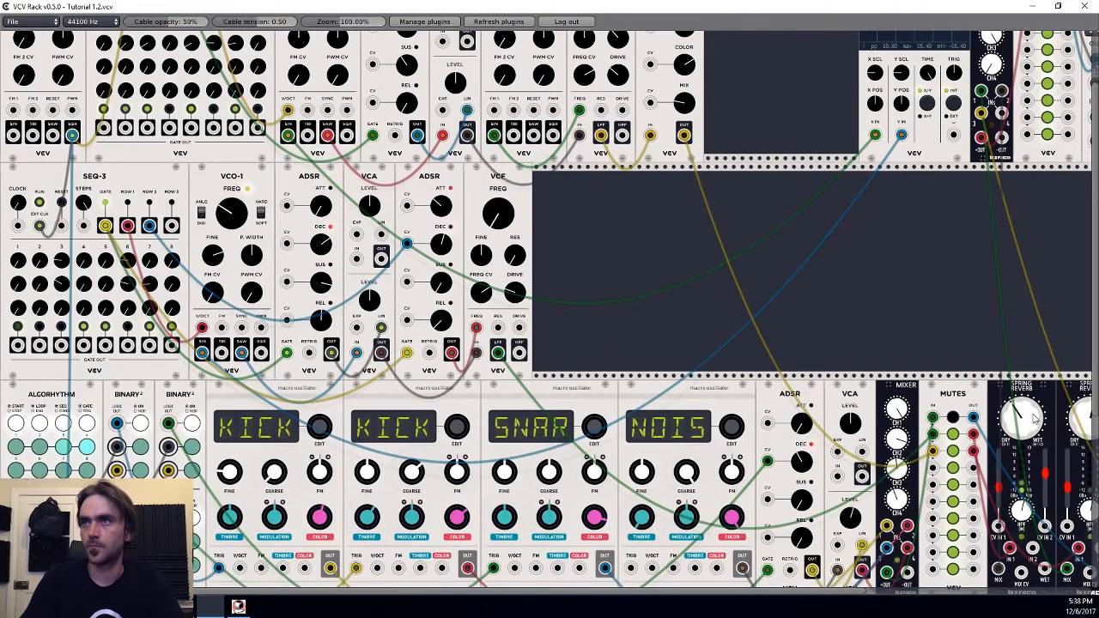
pyautogui.click(954, 420)
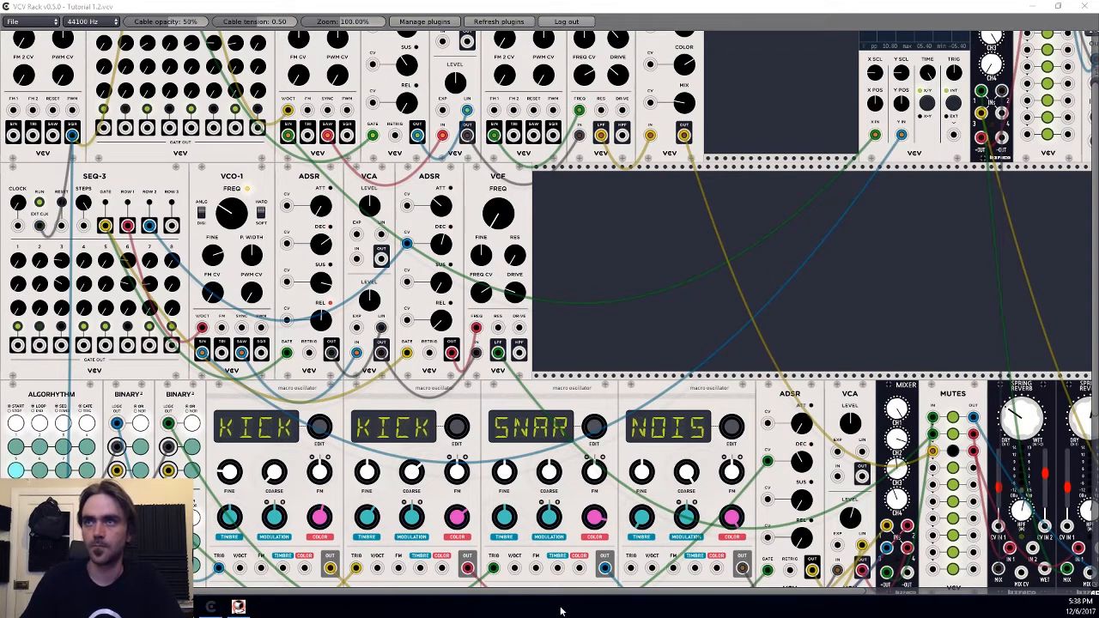
pyautogui.moveTo(526, 591); pyautogui.dragTo(751, 591)
pyautogui.scroll(-3, 575, 372)
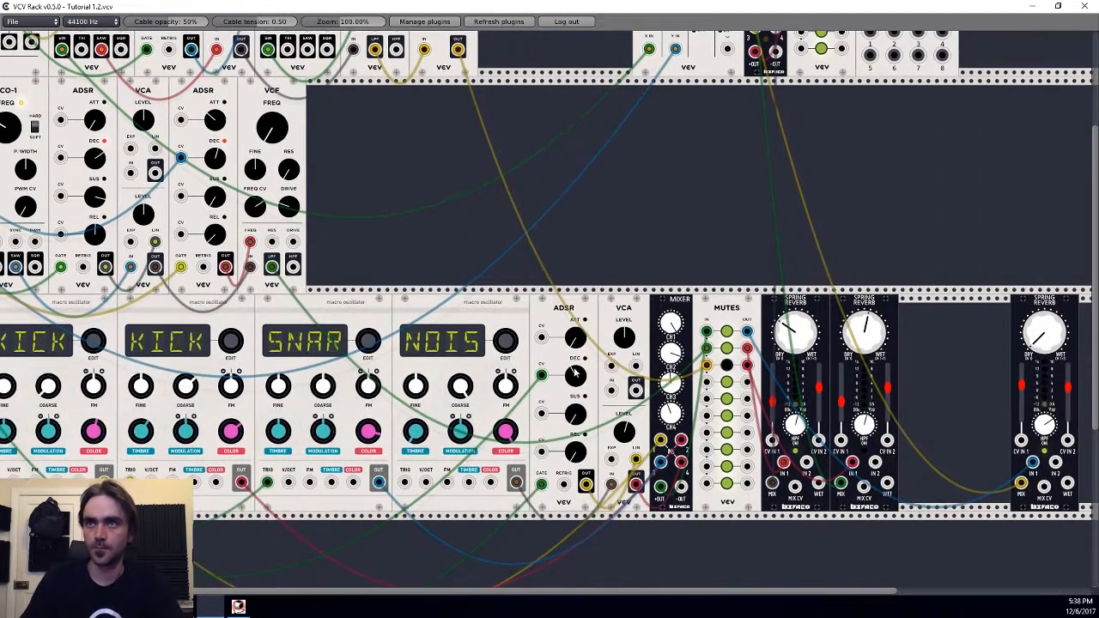
pyautogui.scroll(4, 613, 246)
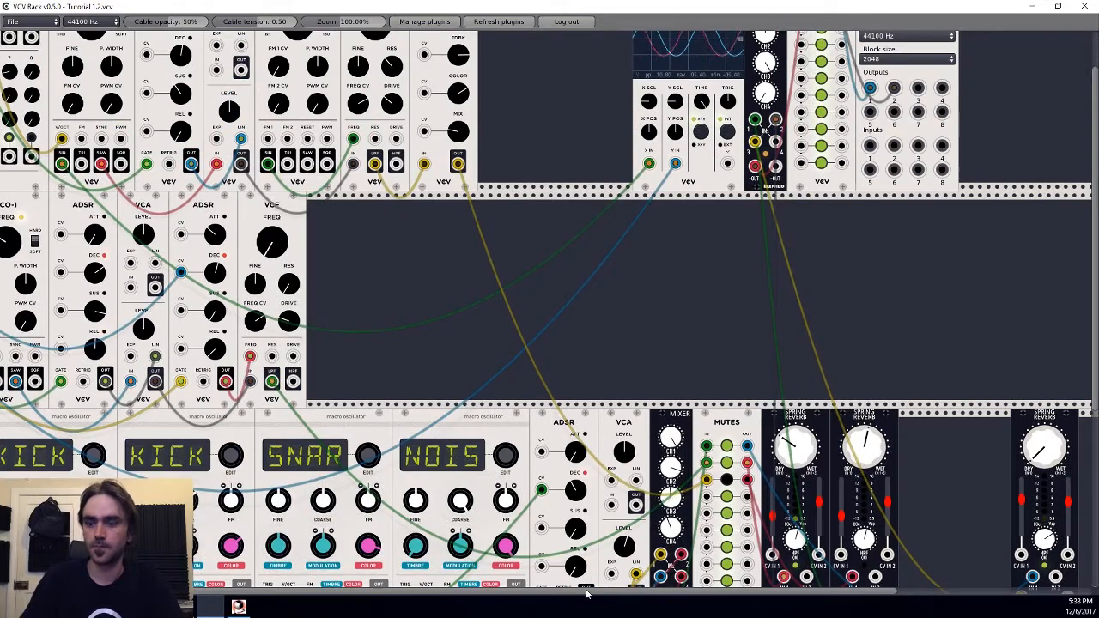
pyautogui.scroll(2, 994, 433)
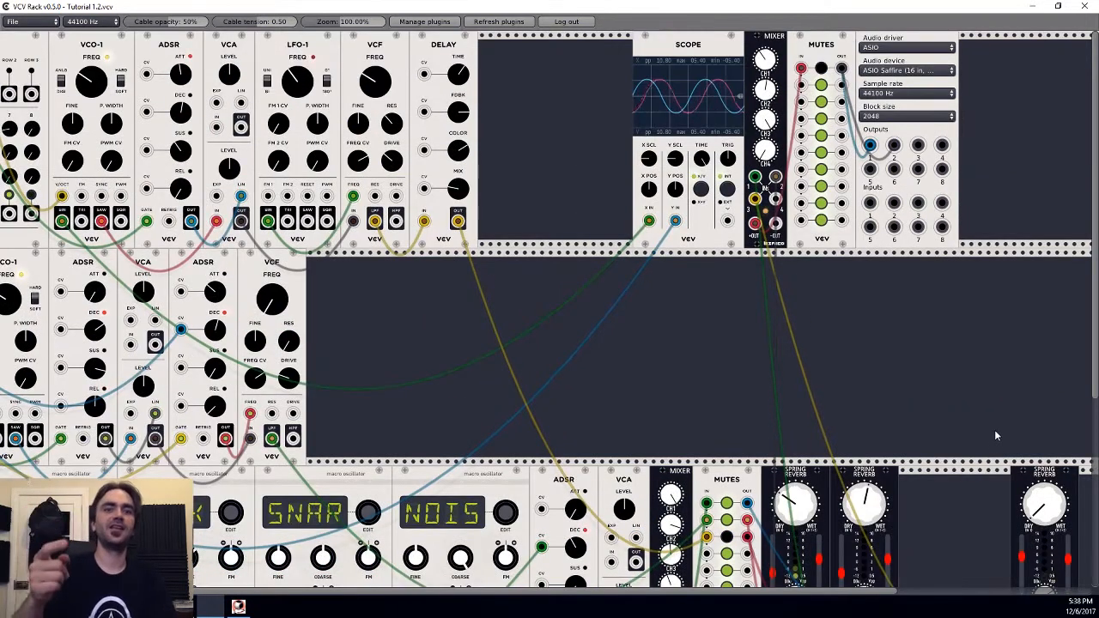